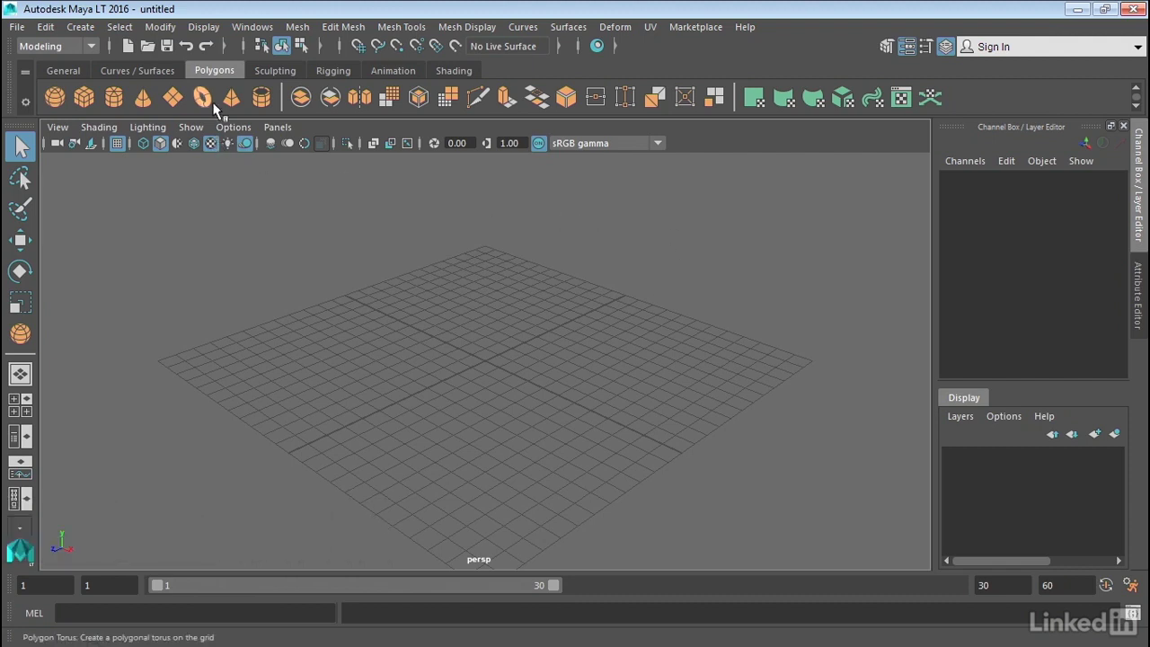
- Browse Create > Polygon Primitives from the General shelf without creating anything, then return to the Polygons shelf
click(64, 71)
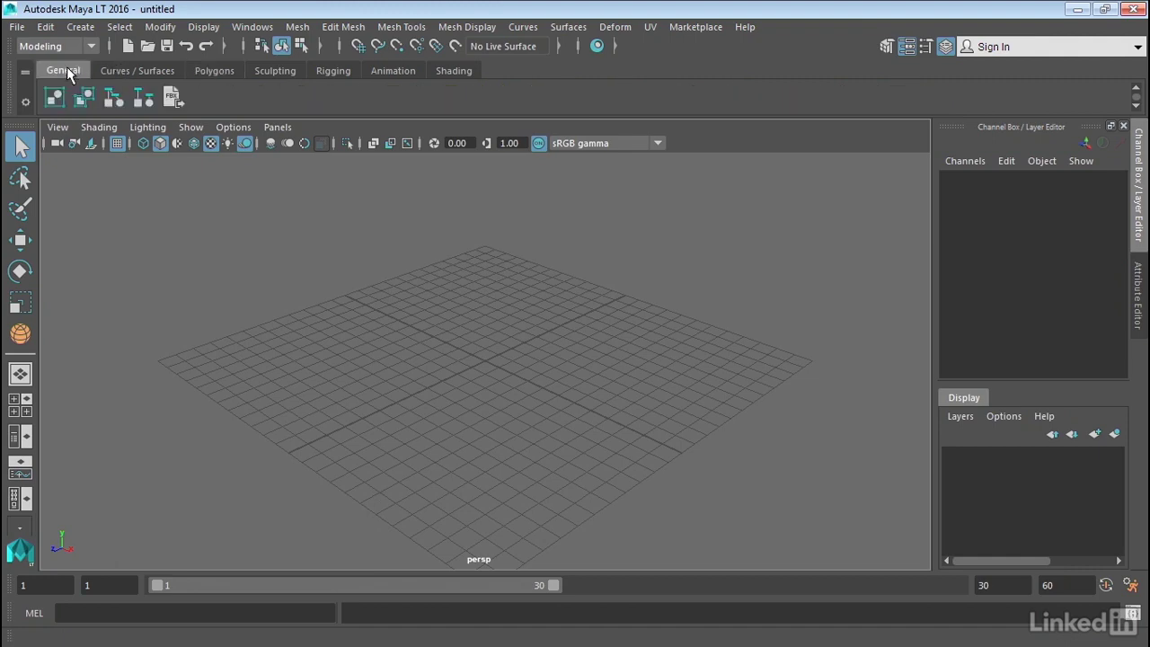
click(80, 27)
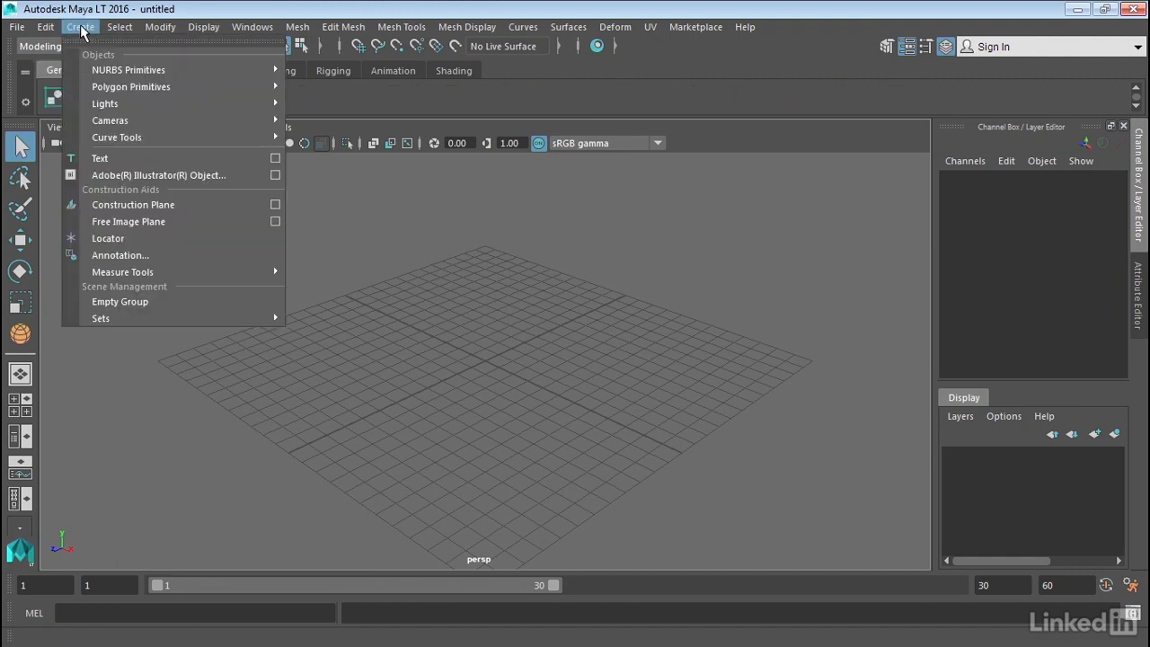
mouse_move(99, 87)
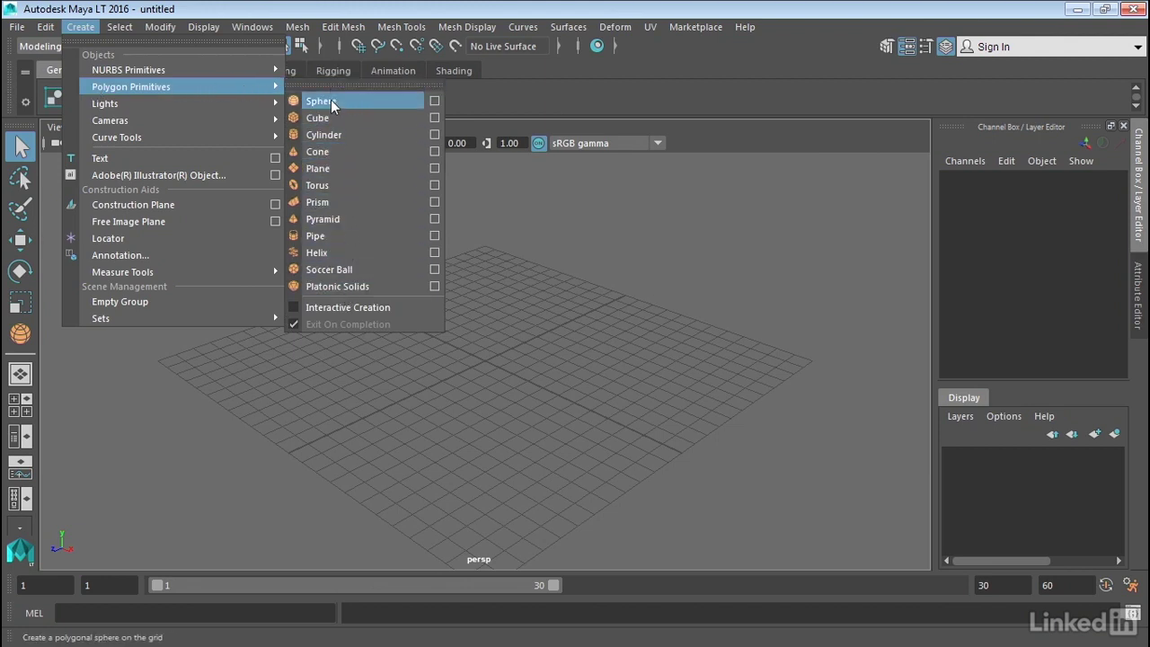
click(557, 192)
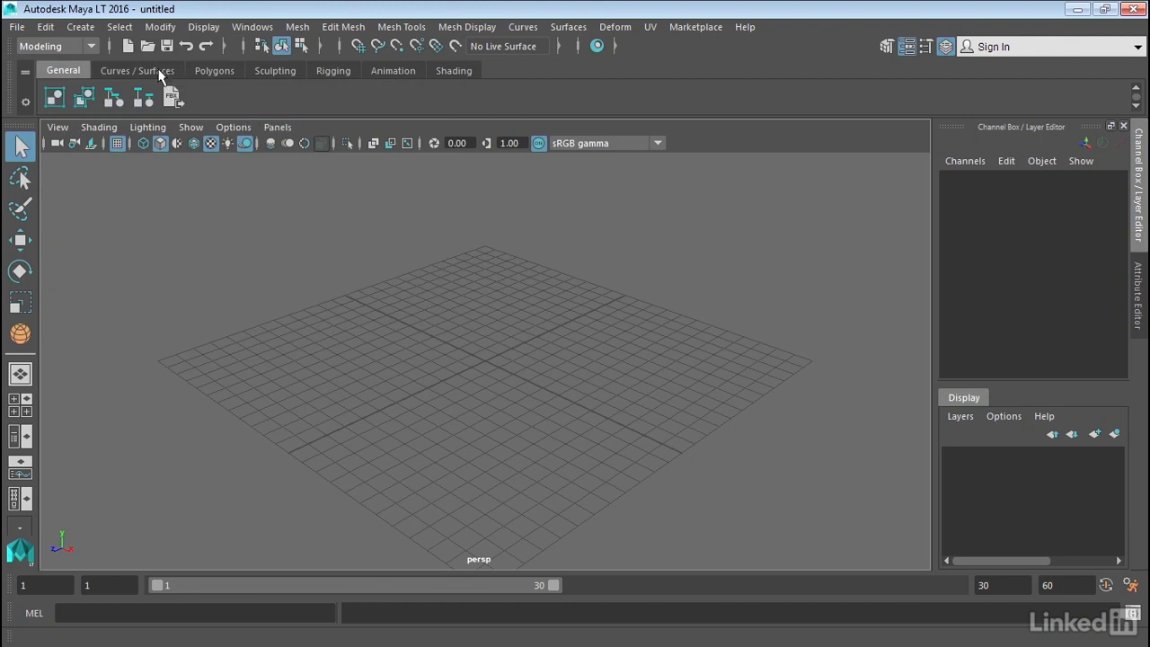
click(214, 72)
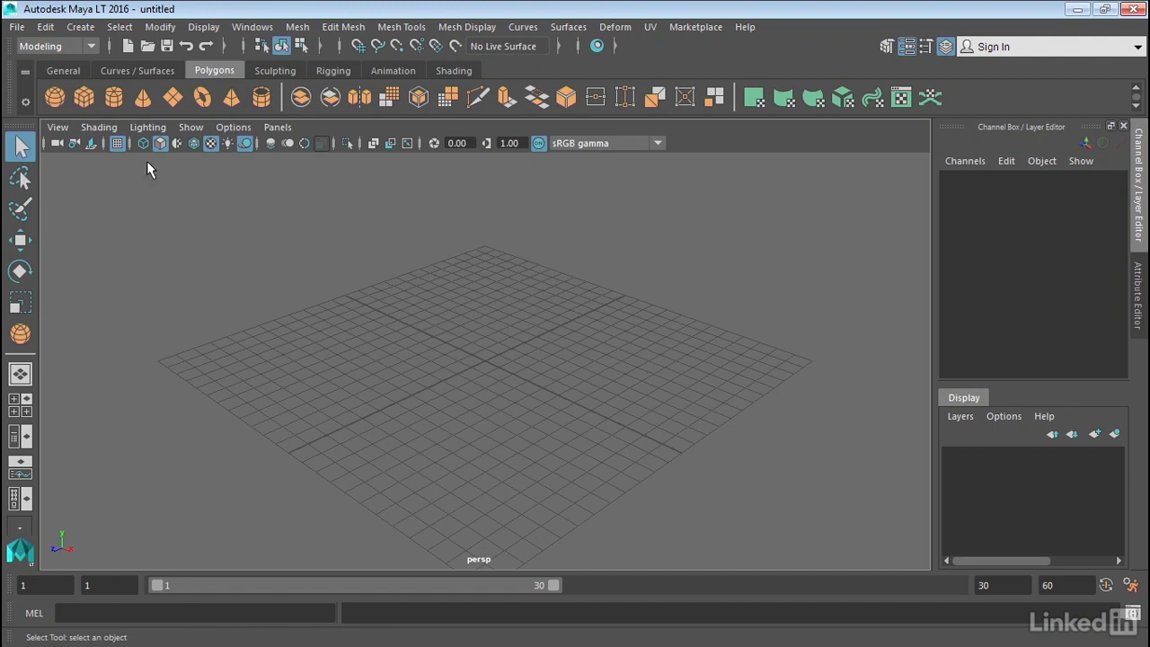
- Tear off the Polygon Primitives menu into a floating window placed left of the viewport
click(79, 29)
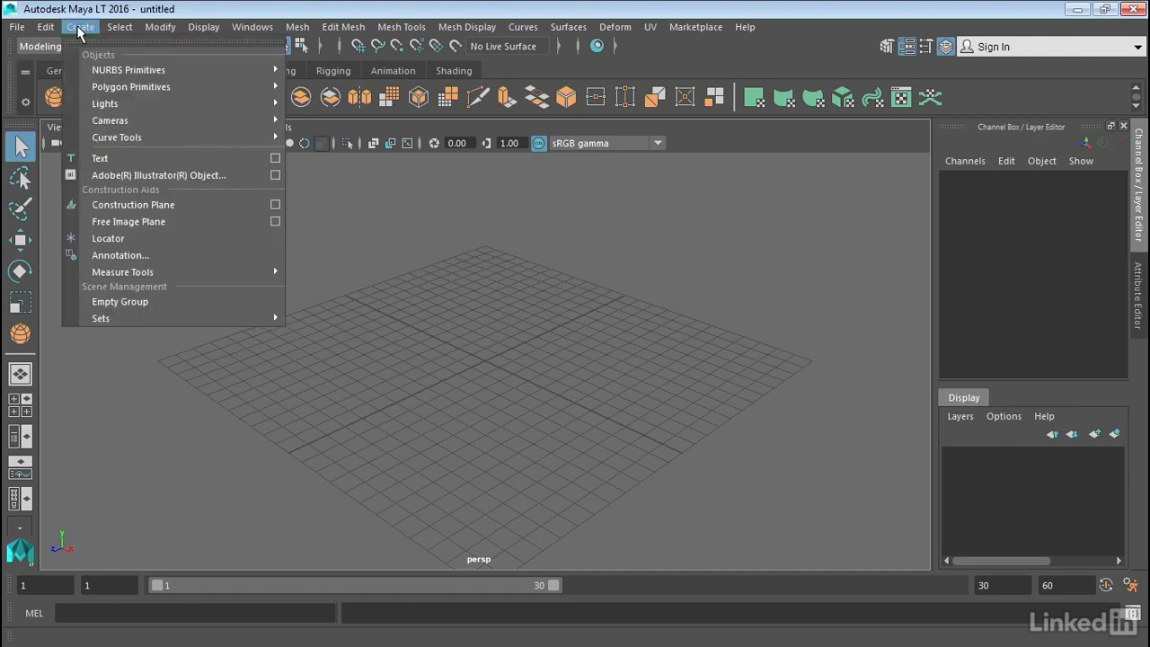
mouse_move(128, 90)
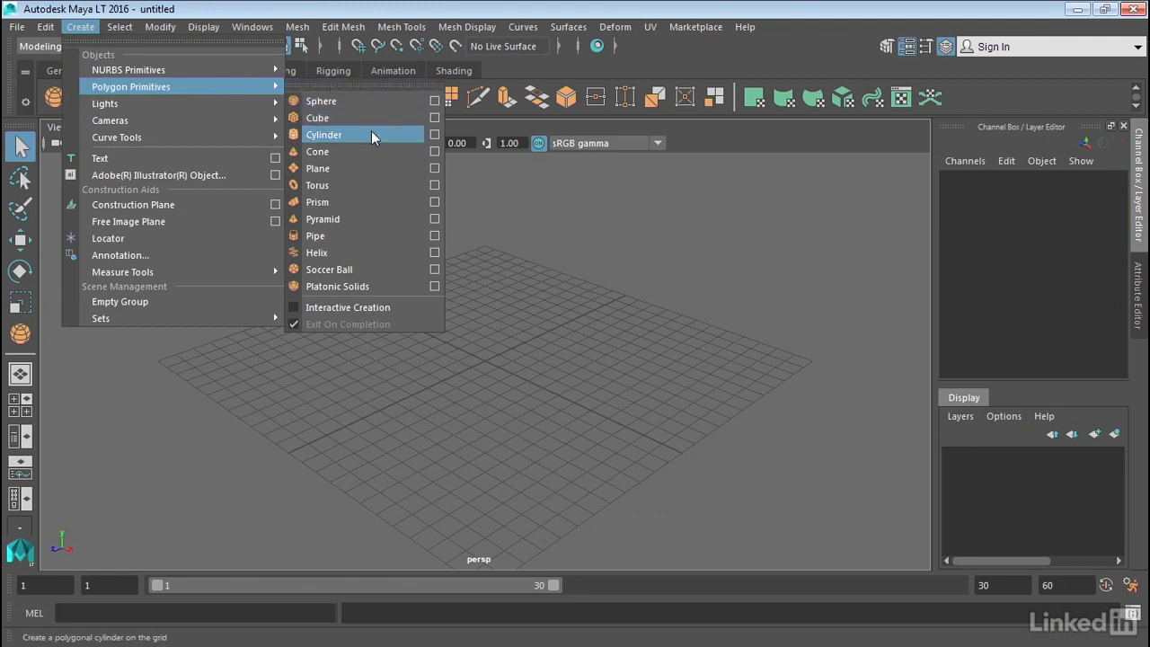
click(356, 86)
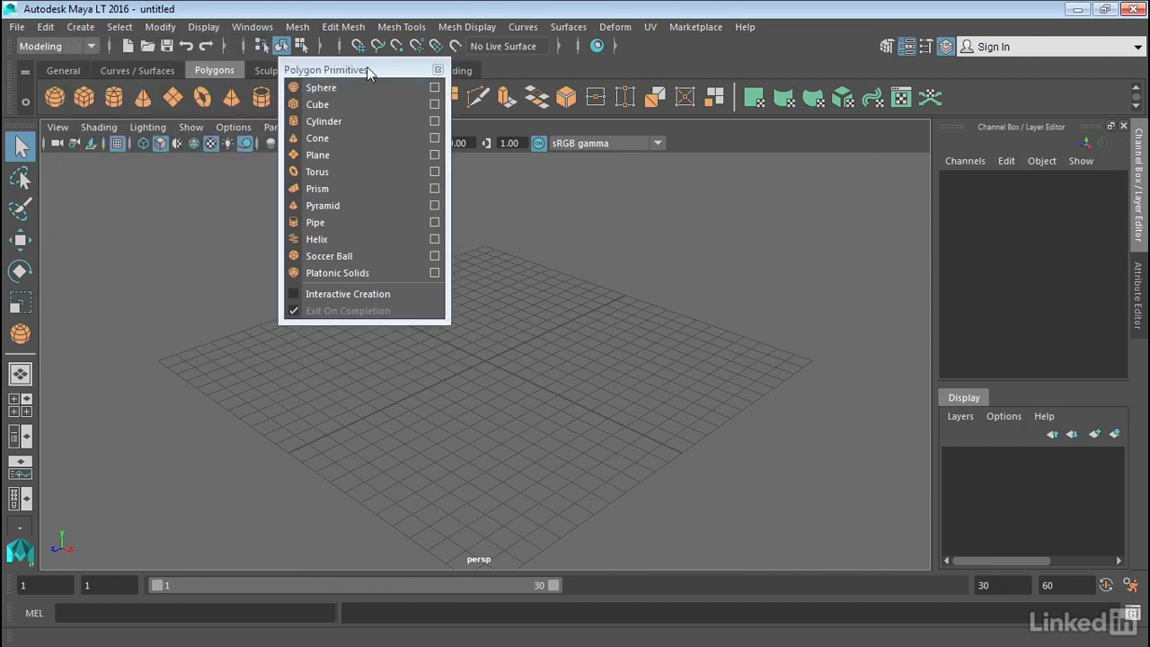
drag(367, 68, 123, 207)
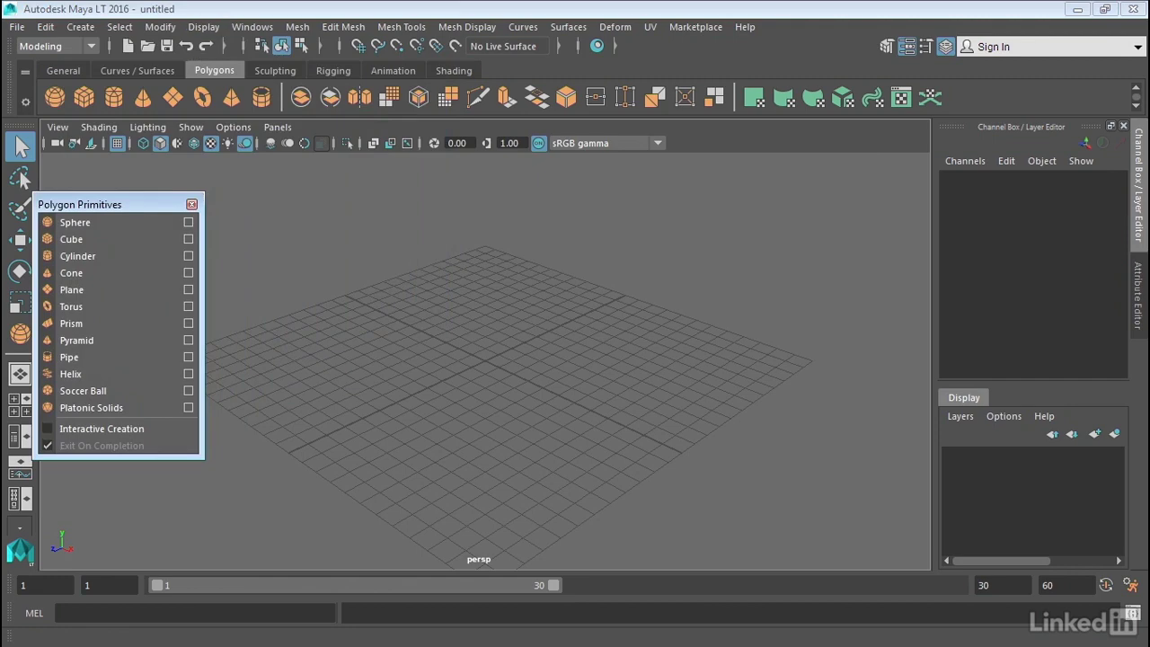
click(83, 27)
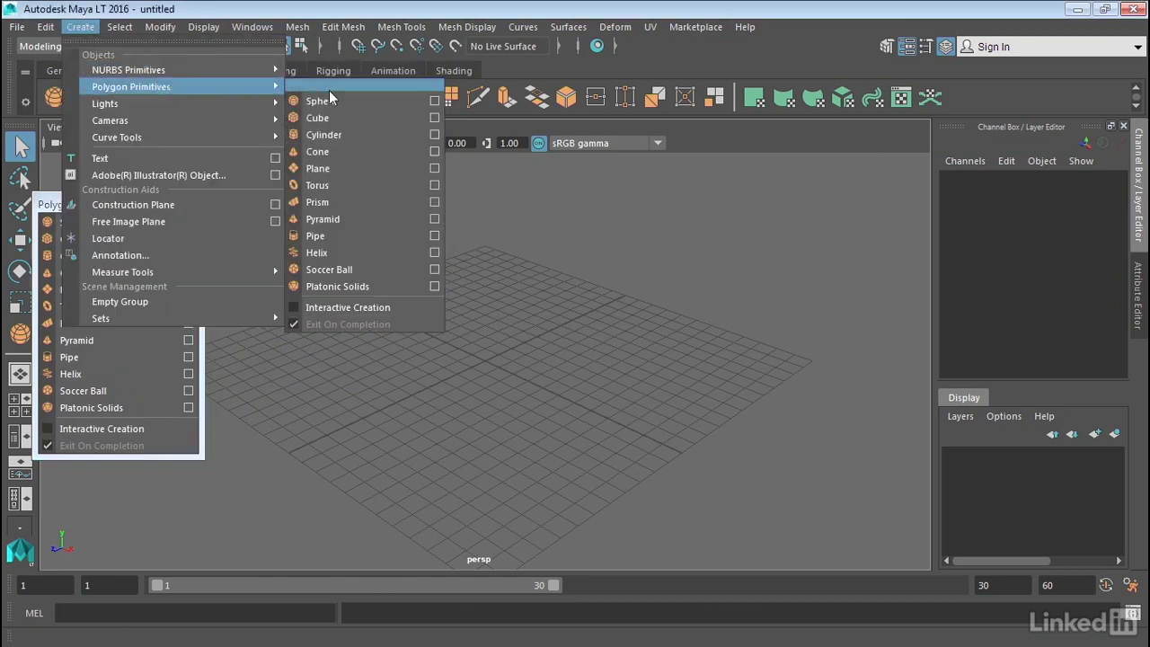
- Add a pipe and then a default sphere from the floating panel, deleting each to leave the grid empty
click(137, 349)
click(137, 351)
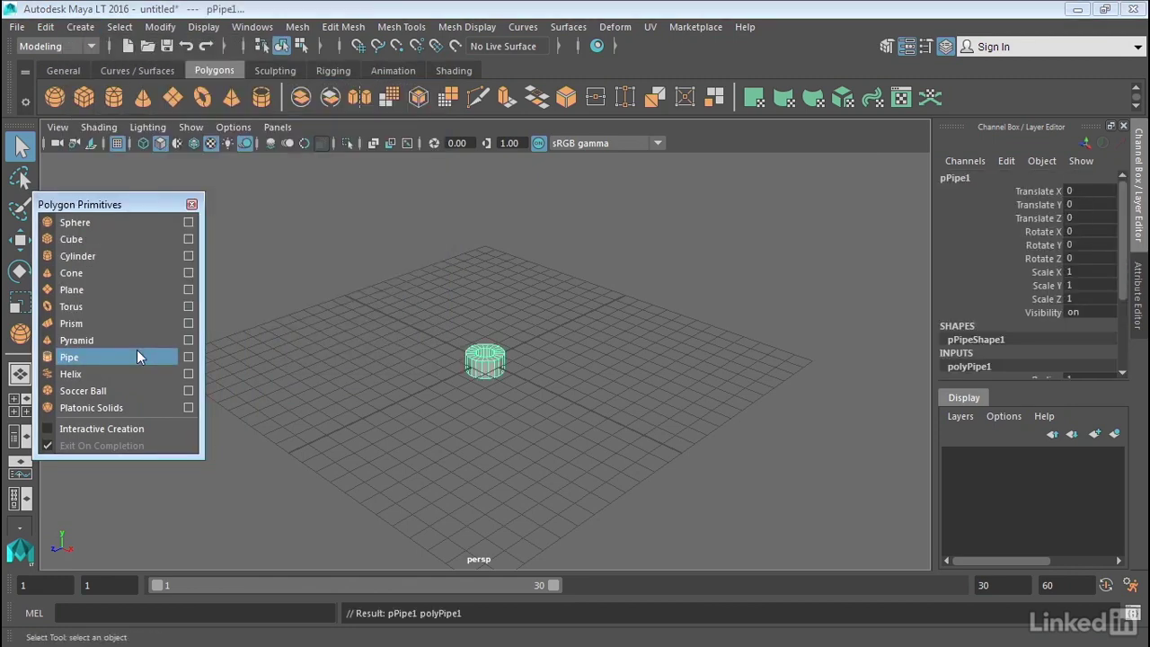
key(Delete)
drag(109, 199, 123, 169)
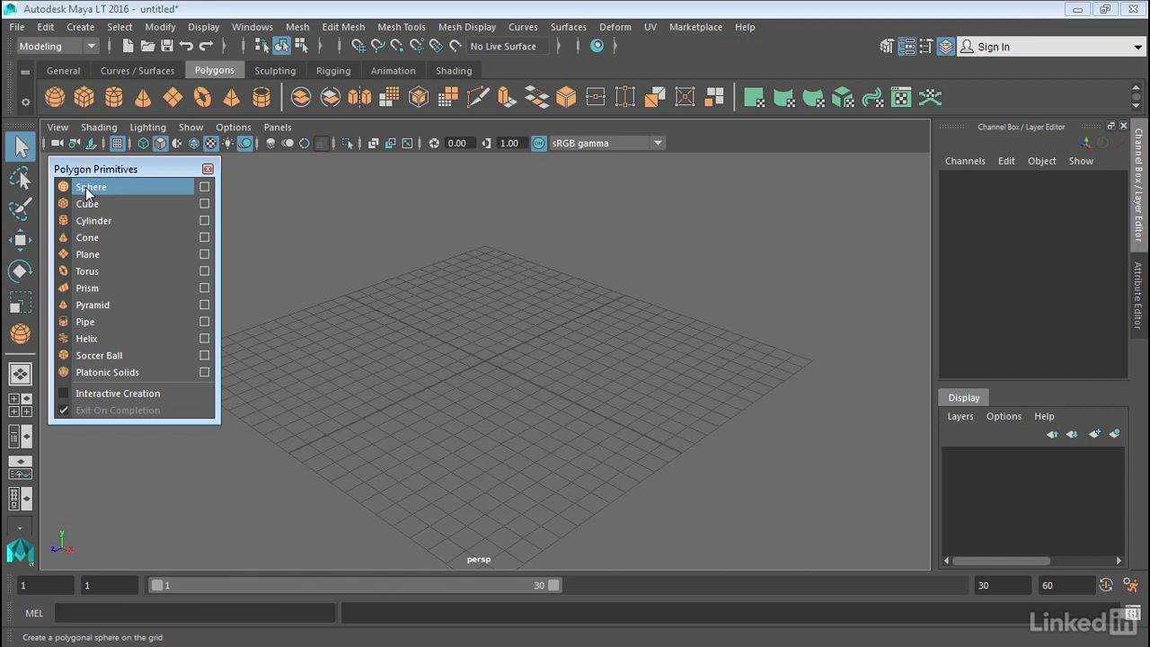
click(87, 191)
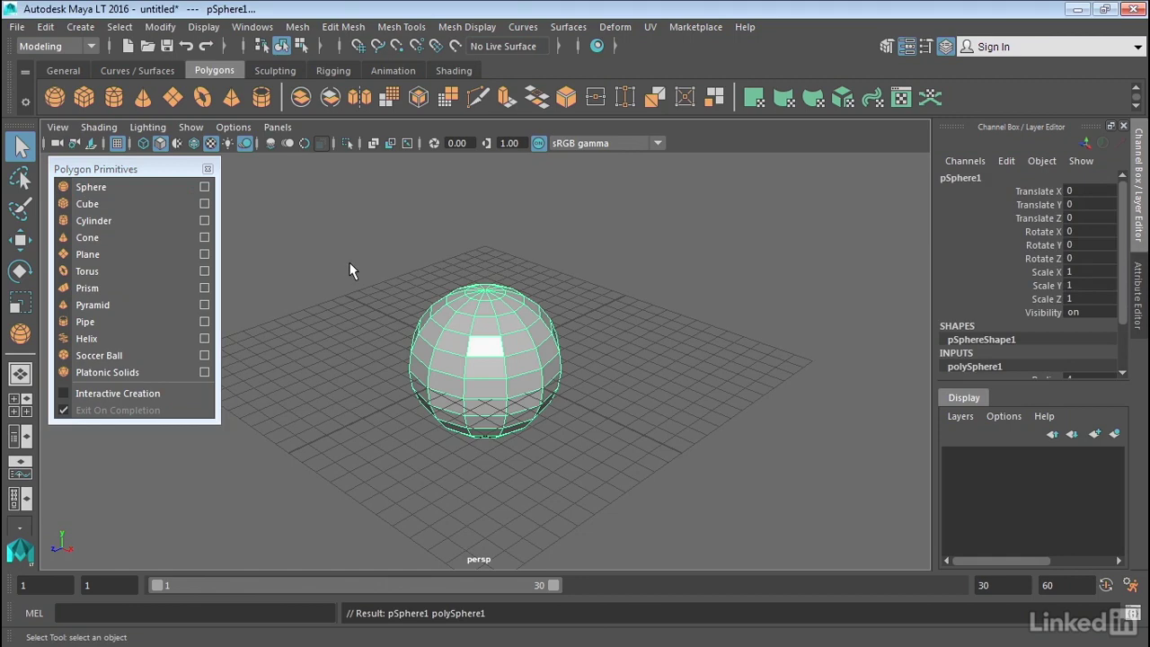
key(Delete)
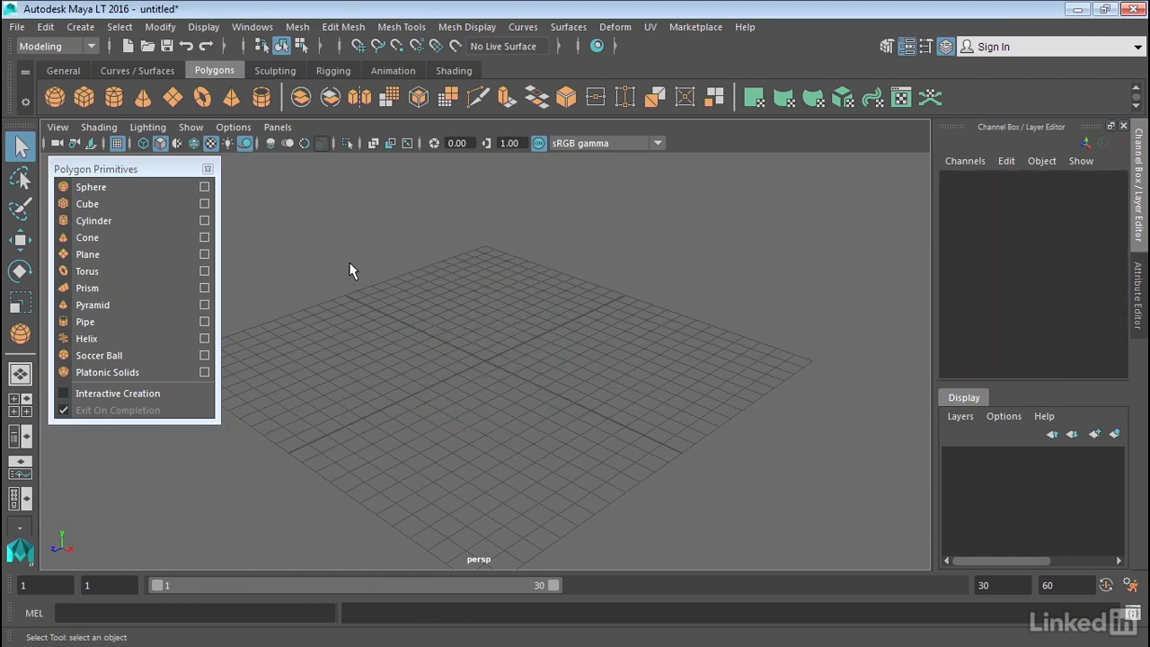
- Create pSphere1 from the Sphere options: radius 3.1698, 17 axis and 18 height divisions, Z axis
click(205, 189)
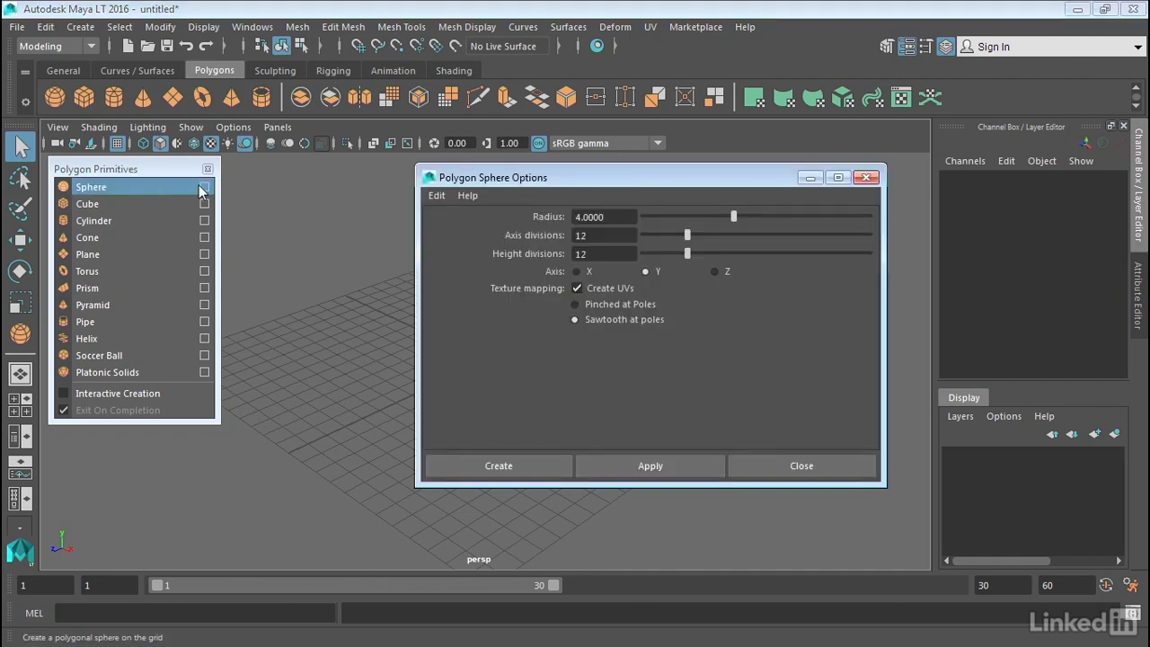
drag(487, 181, 502, 171)
drag(744, 206, 727, 239)
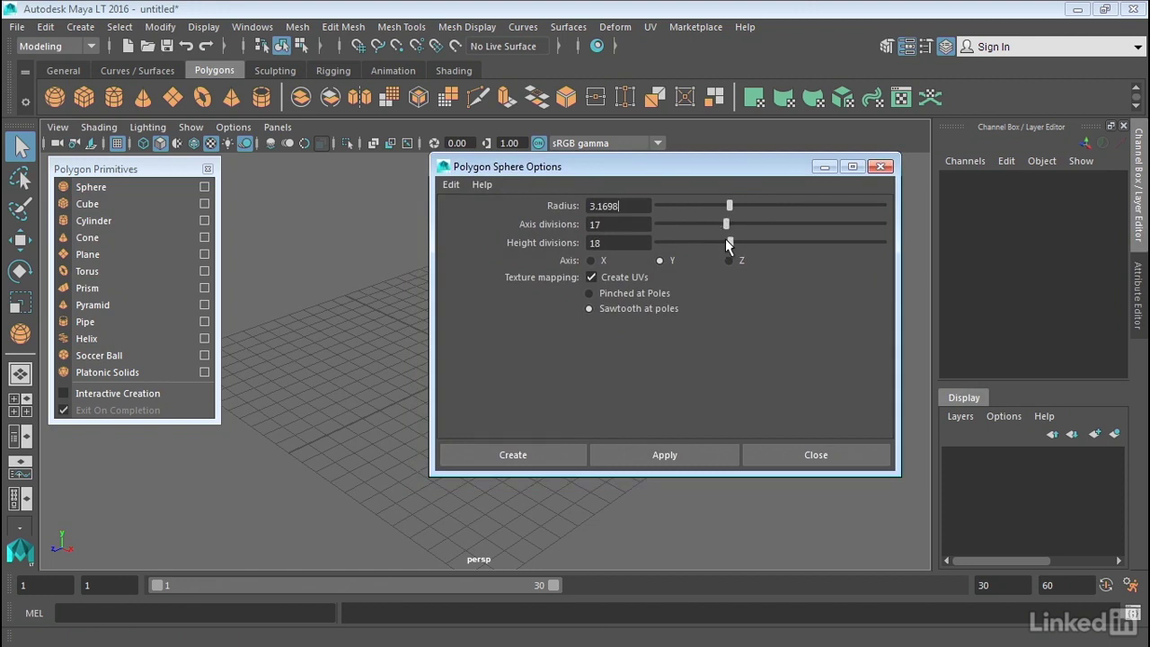
click(591, 260)
click(659, 260)
click(729, 261)
click(529, 462)
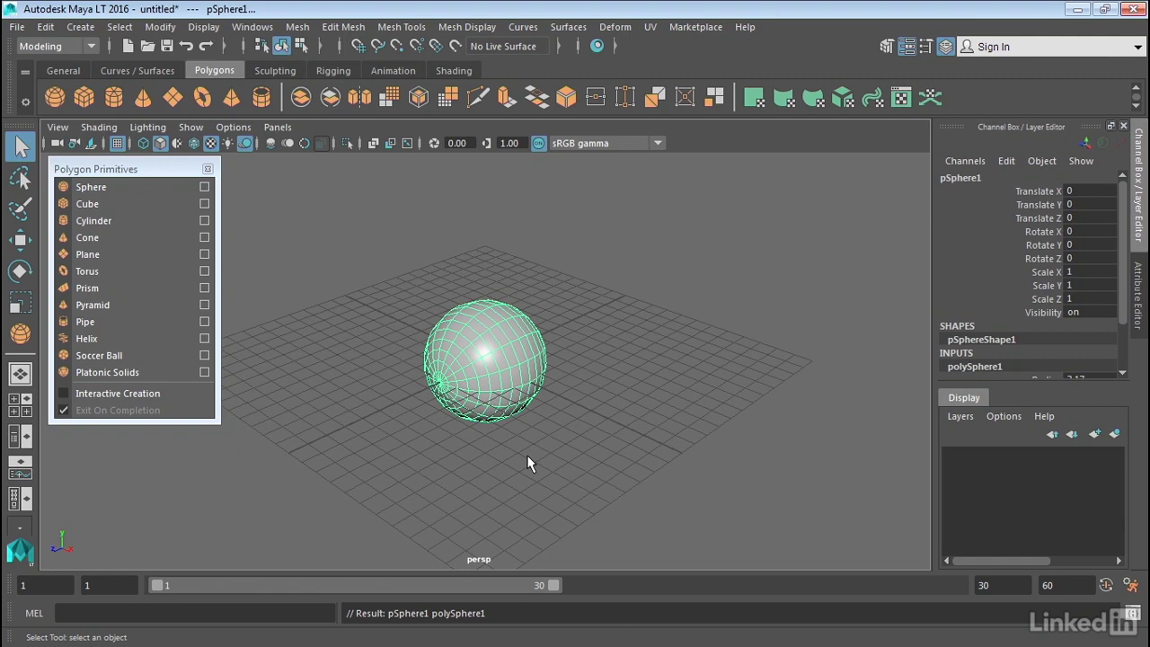
- Delete the sphere and turn on Interactive Creation and Exit On Completion in the primitives panel
key(Delete)
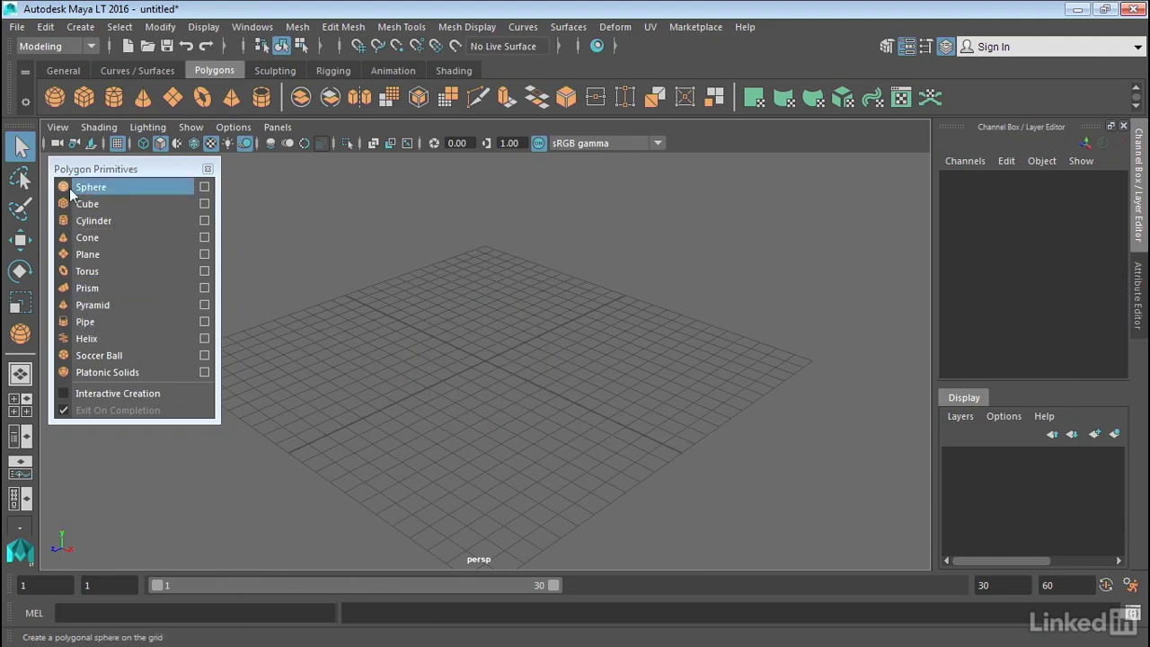
click(88, 168)
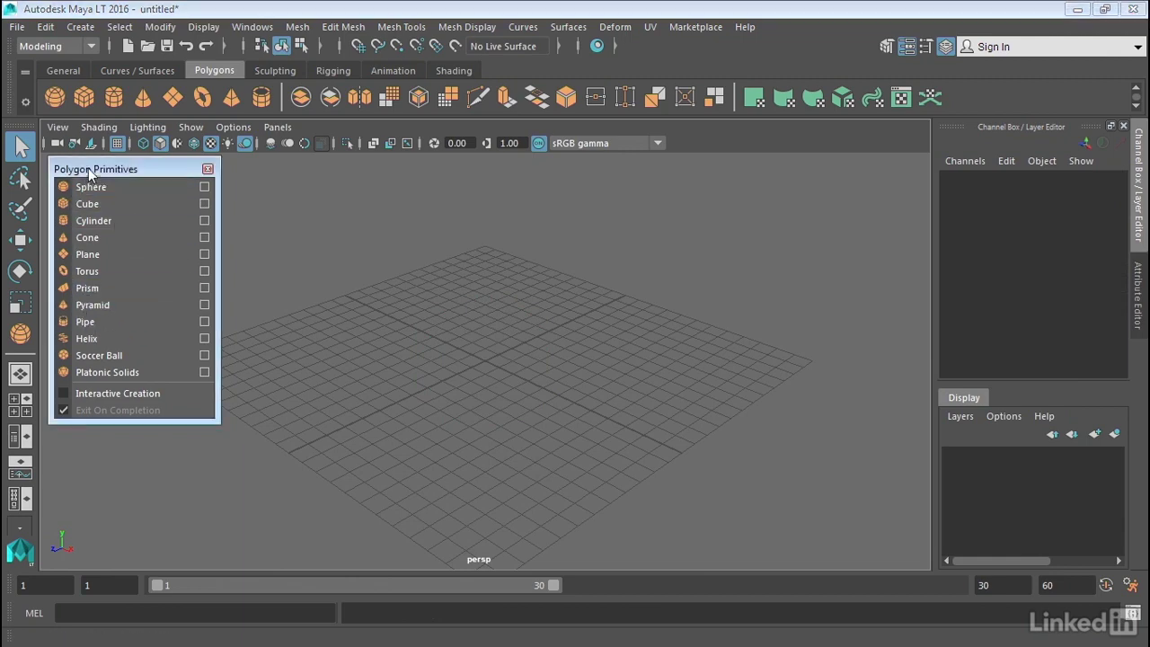
click(65, 401)
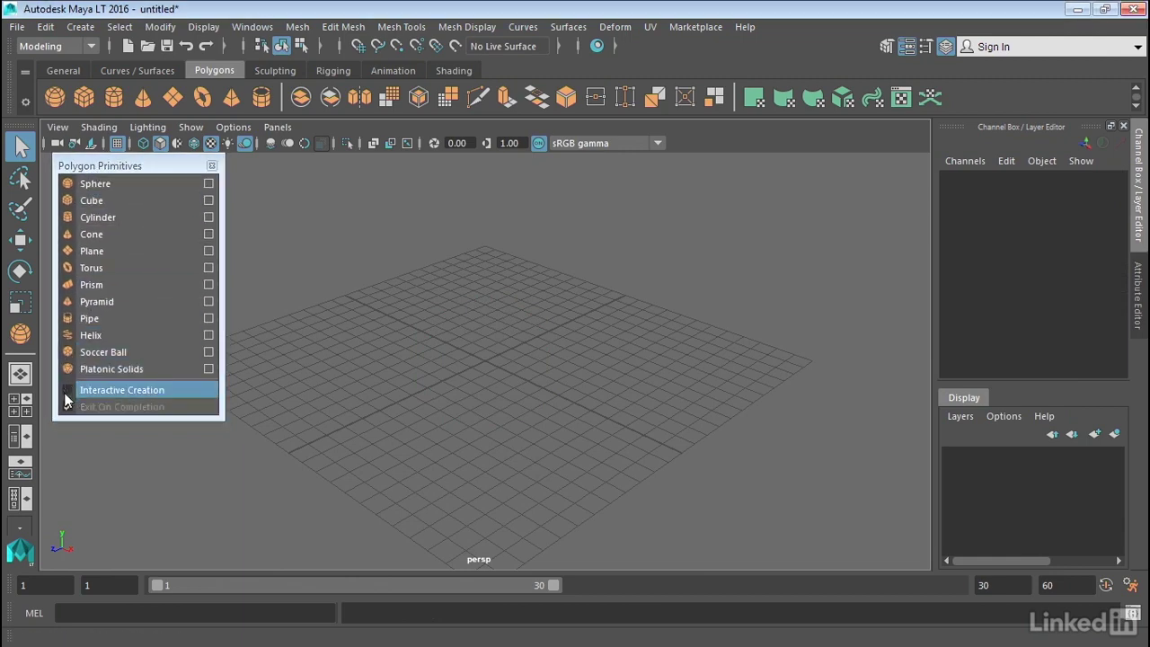
click(64, 400)
click(65, 401)
click(65, 401)
click(67, 407)
- Check the creation settings in the Create menu and arm the Sphere tool for interactive drawing
click(80, 26)
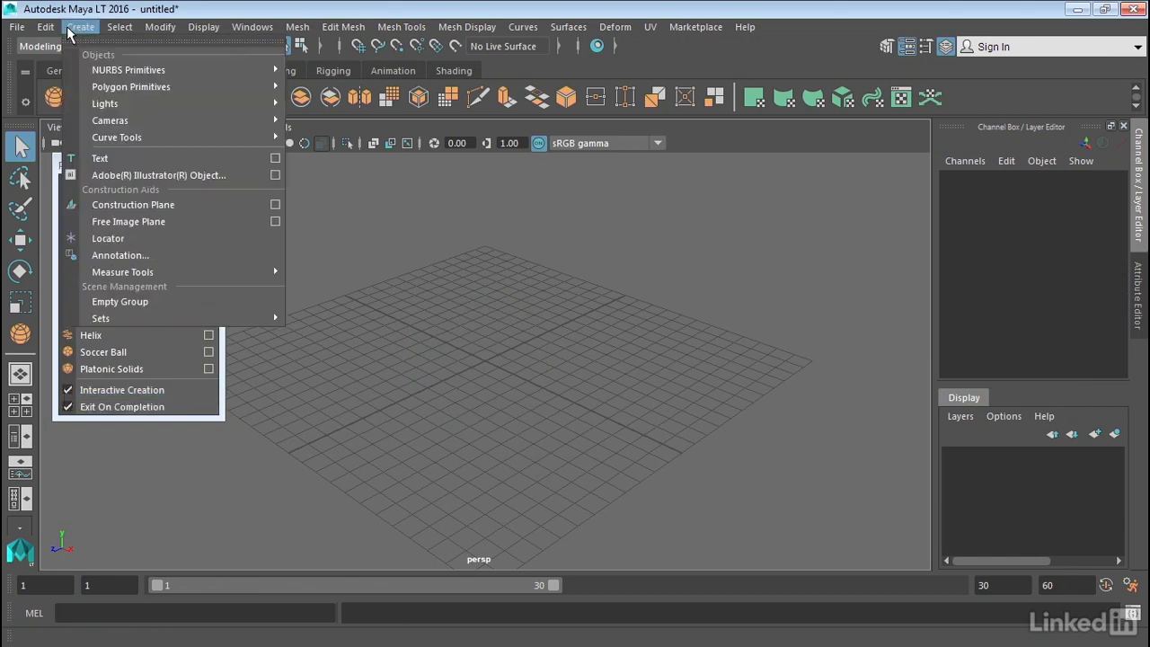
mouse_move(130, 87)
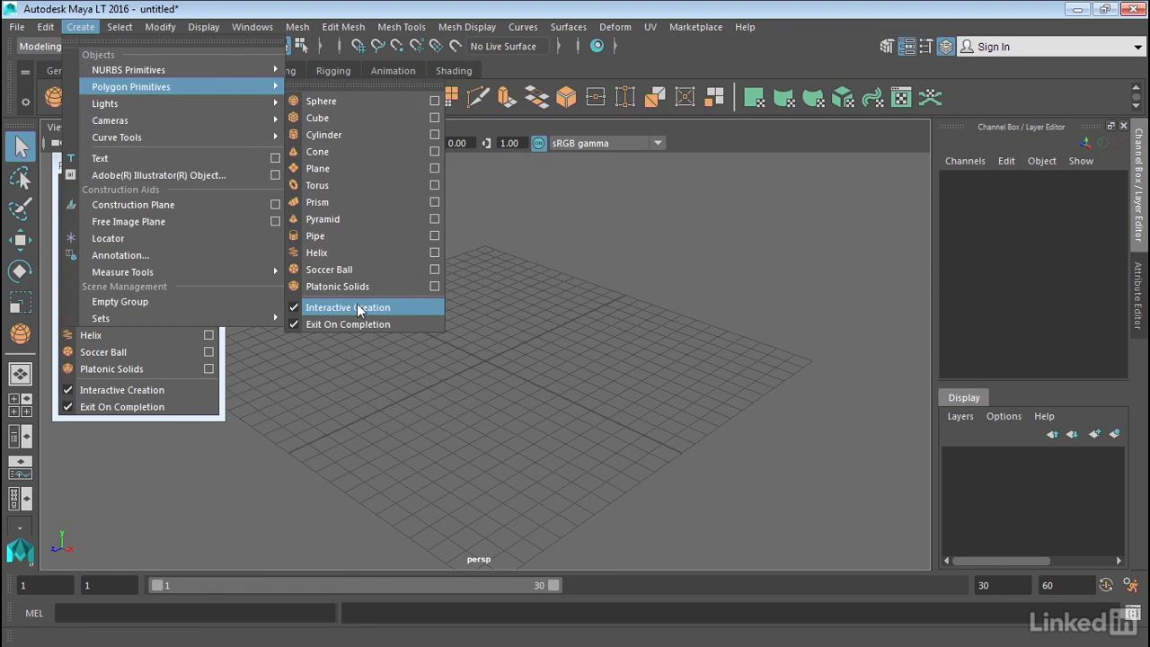
click(679, 209)
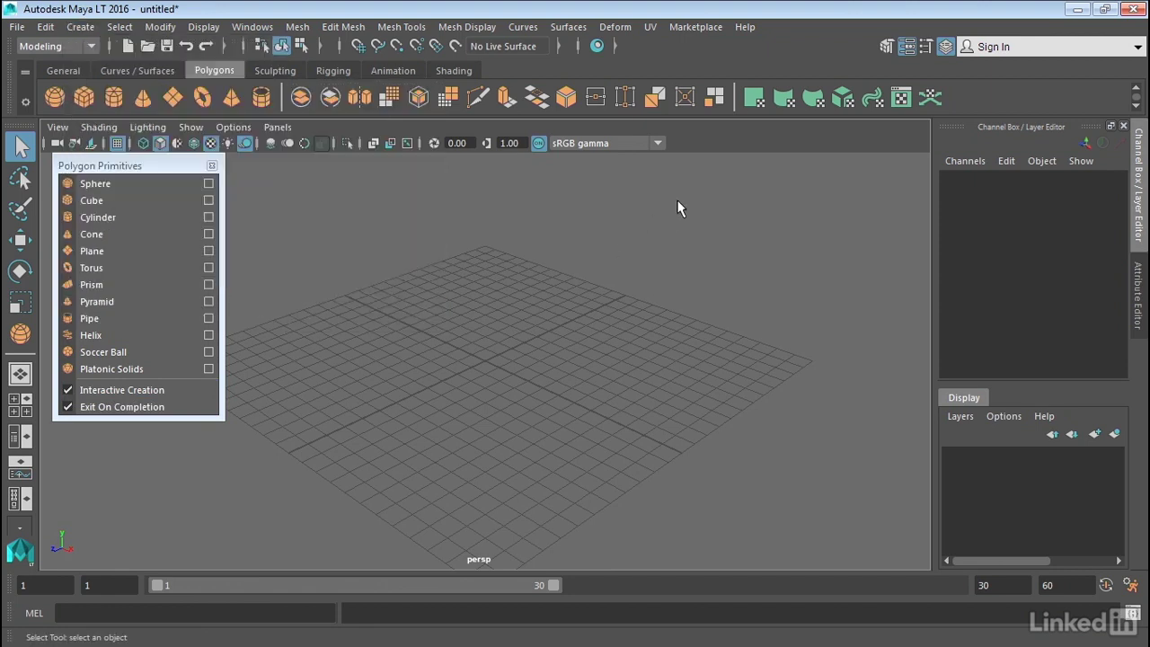
click(106, 183)
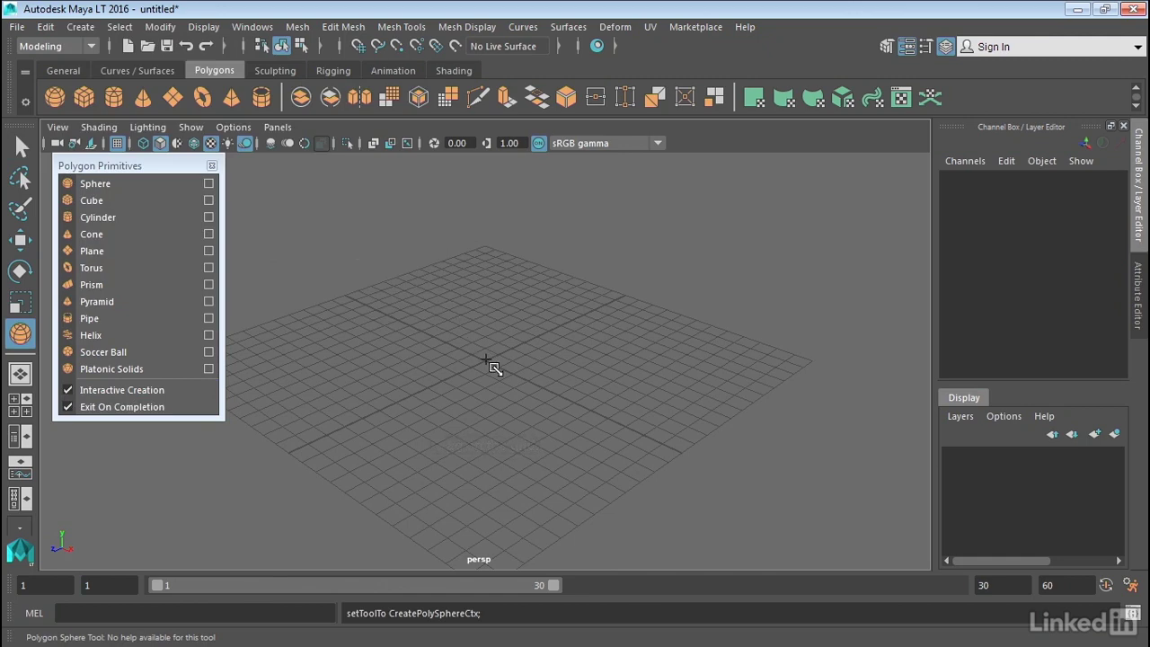
- Drag out a polygon sphere from the grid origin
drag(486, 362, 535, 411)
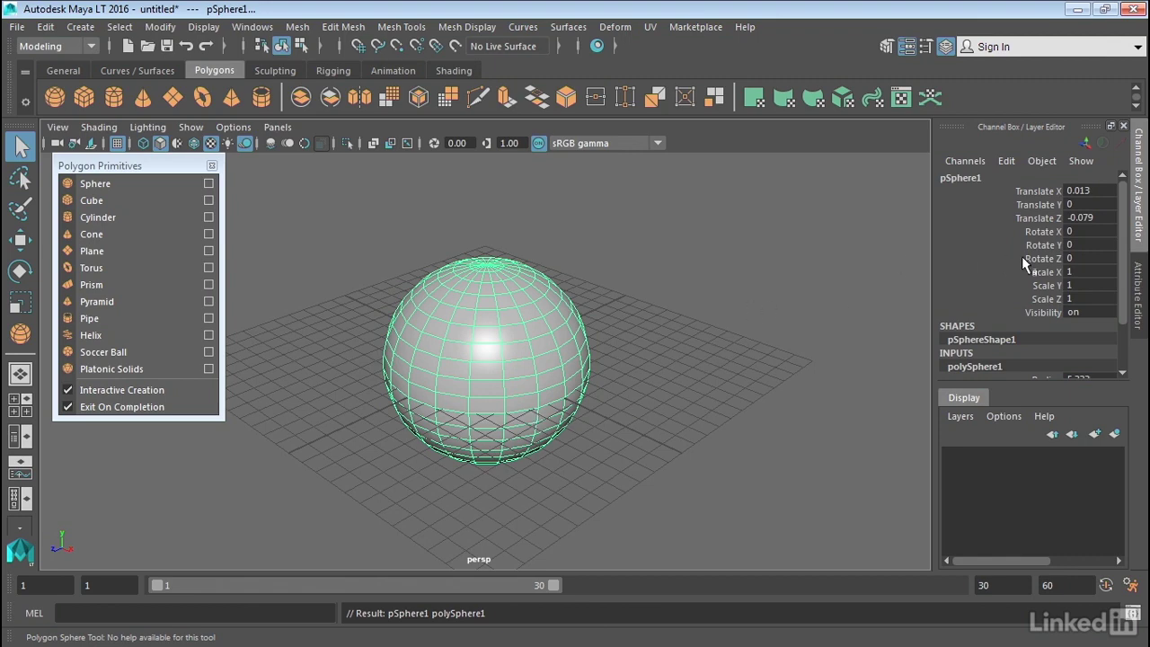
- In the polySphere1 Attribute Editor tab, set radius 6.144 with 16 axis and 16 height subdivisions
click(1138, 287)
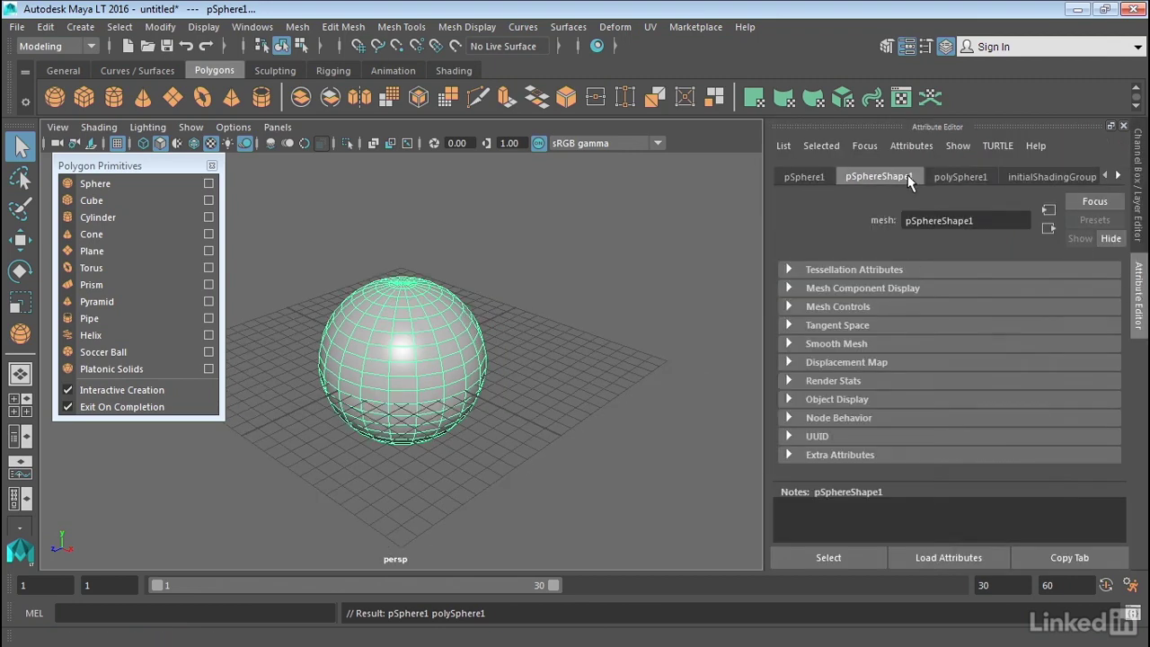
click(955, 179)
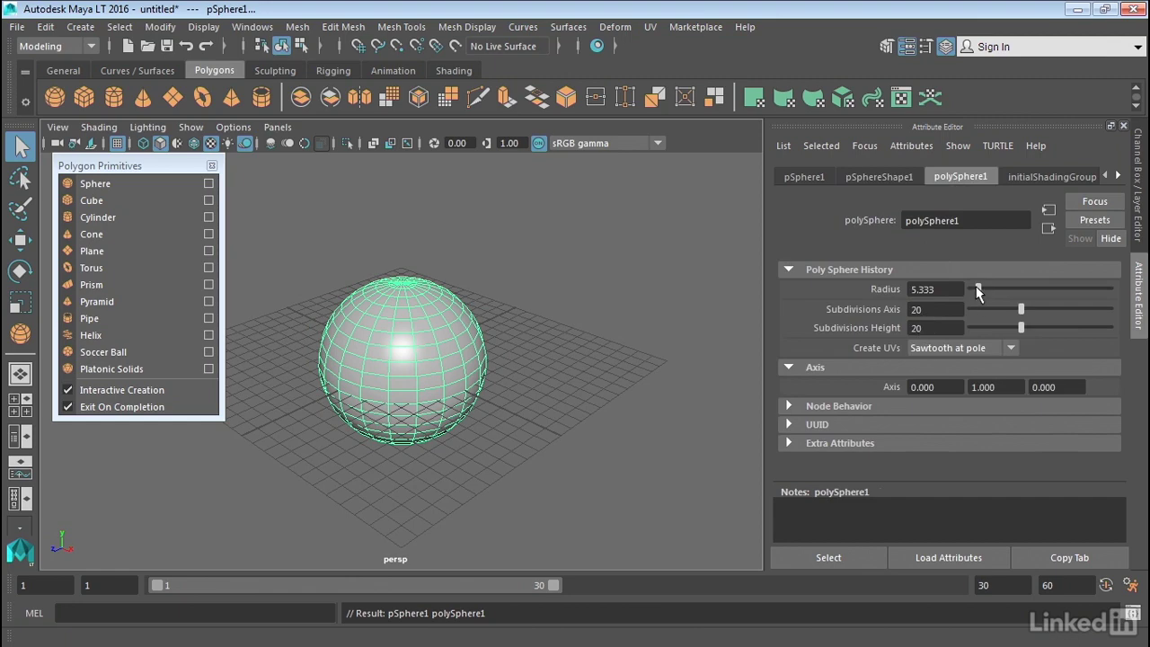
drag(979, 295, 1014, 333)
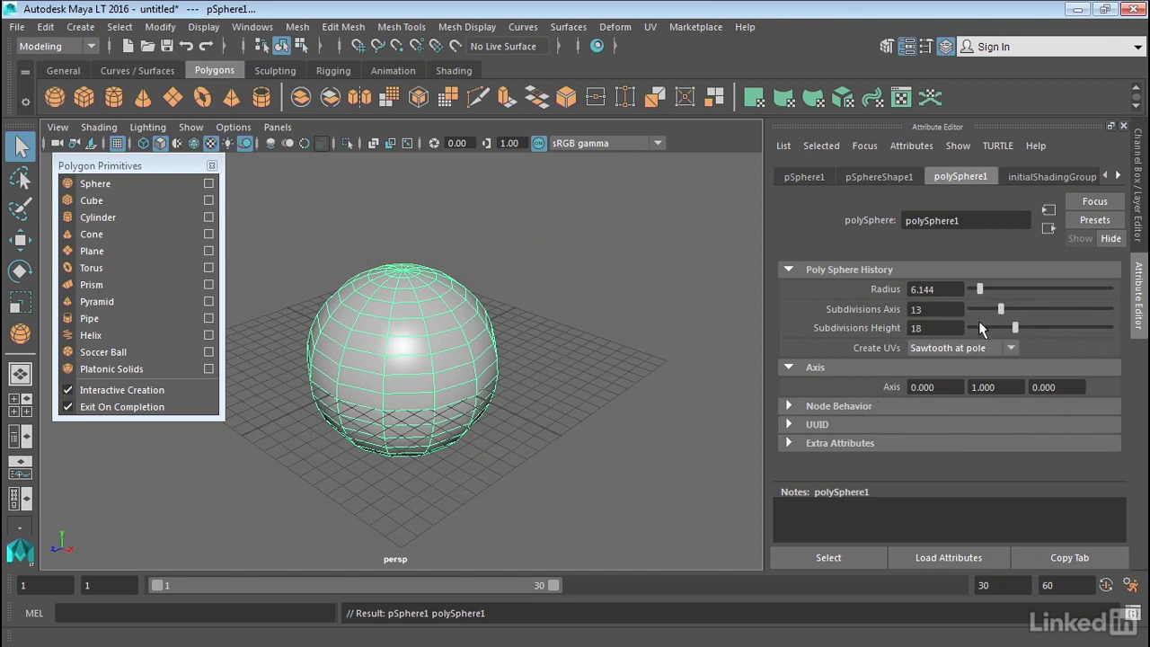
drag(1003, 312, 1009, 328)
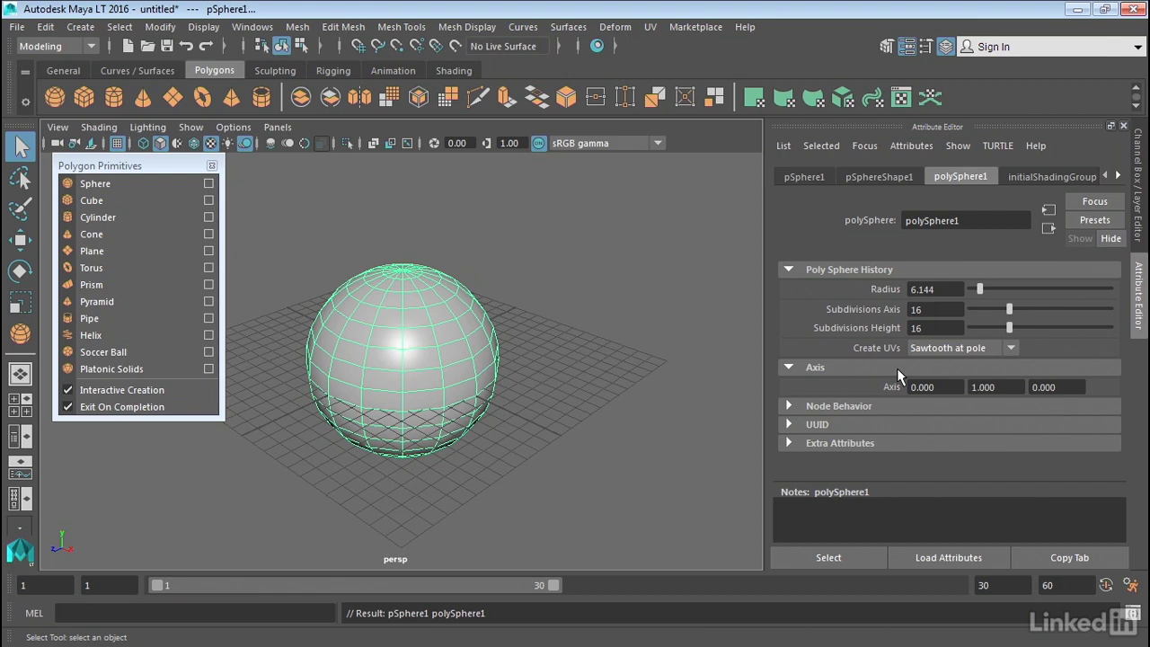
- In the Channel Box, expand polySphere1 and enter a Radius of 4
click(1139, 150)
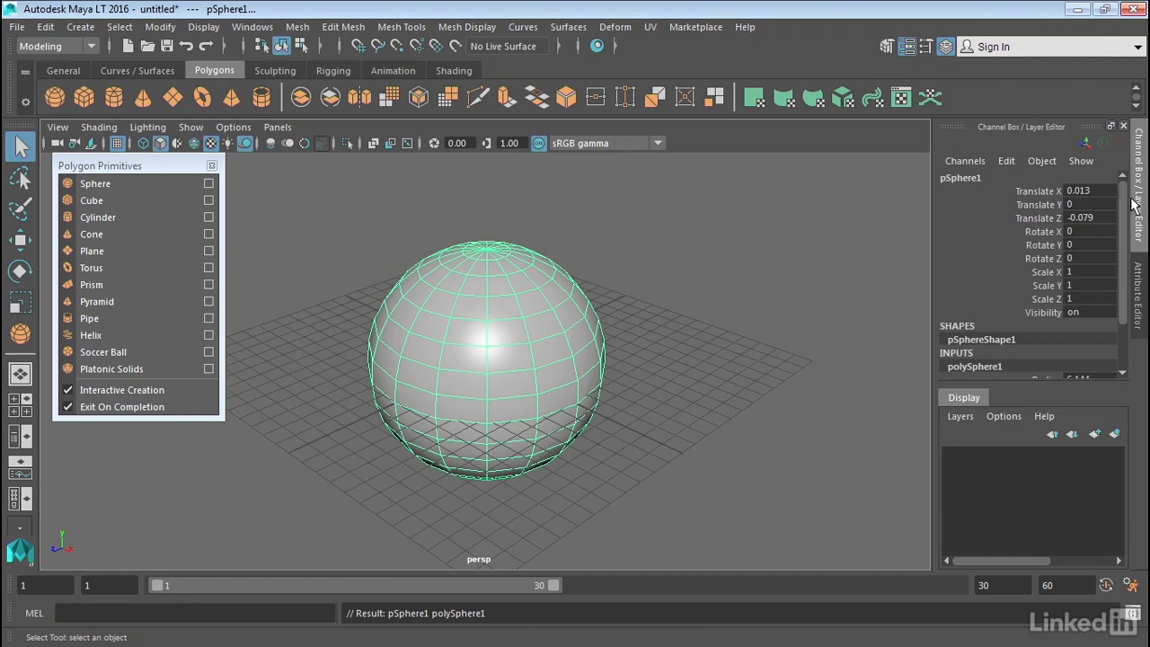
click(987, 365)
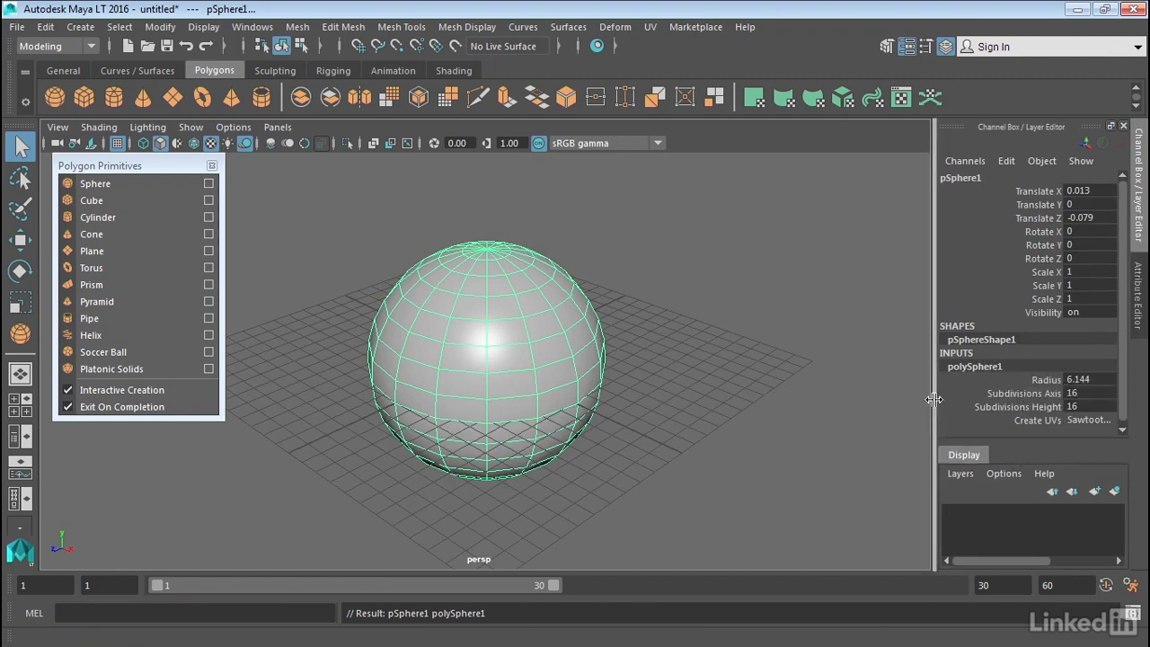
click(1043, 381)
click(1048, 393)
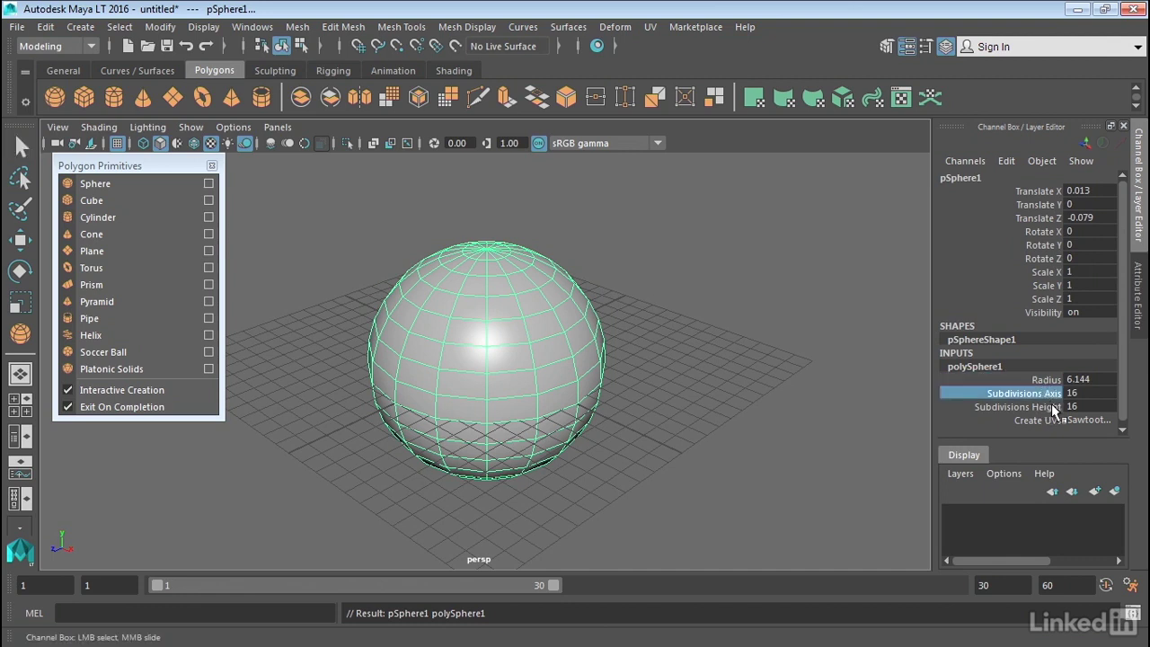
click(1054, 408)
click(1057, 381)
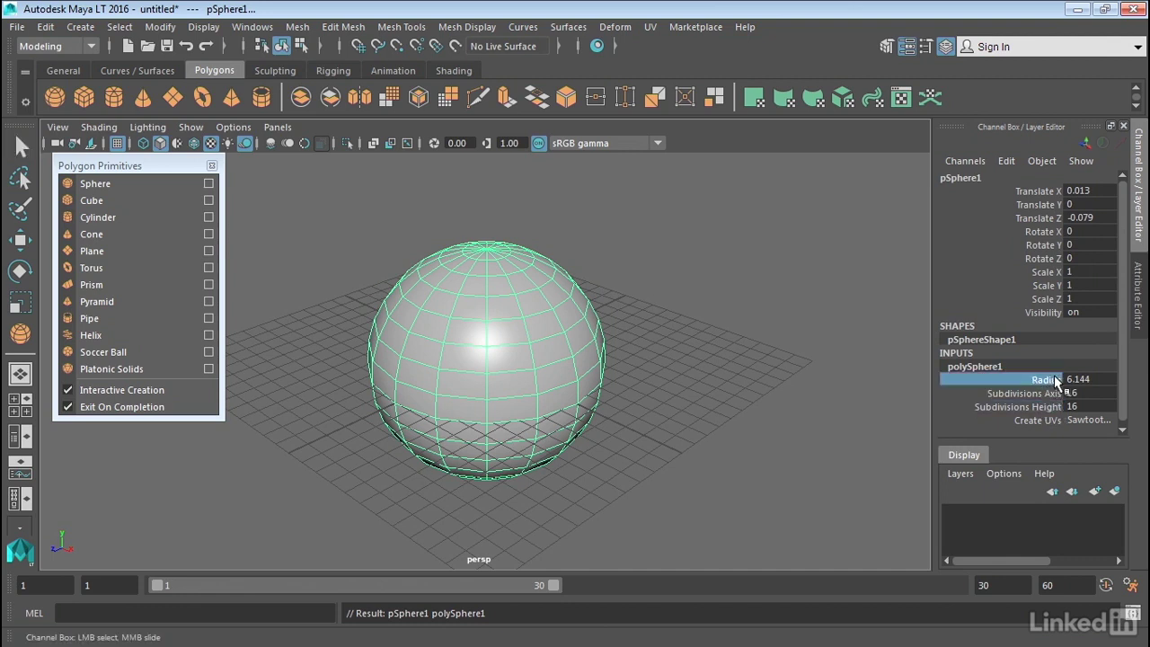
click(1091, 380)
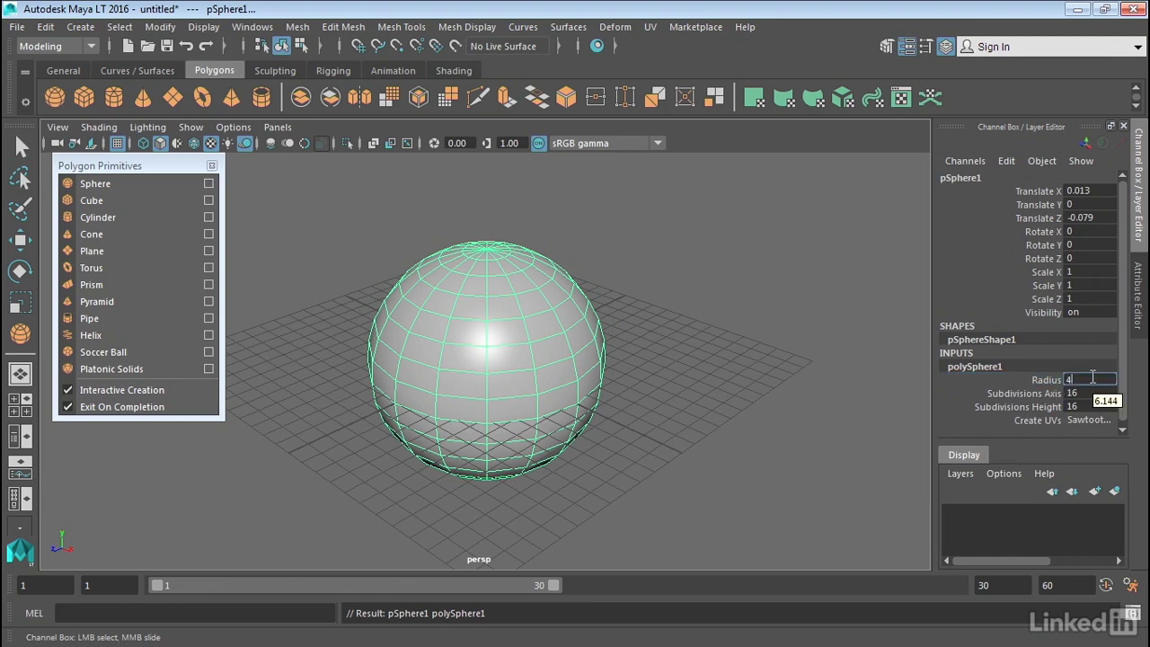
text(4)
key(Return)
- Adjust the Radius to 5.1 and set Subdivisions Axis to 20 and Height to 24
click(1045, 380)
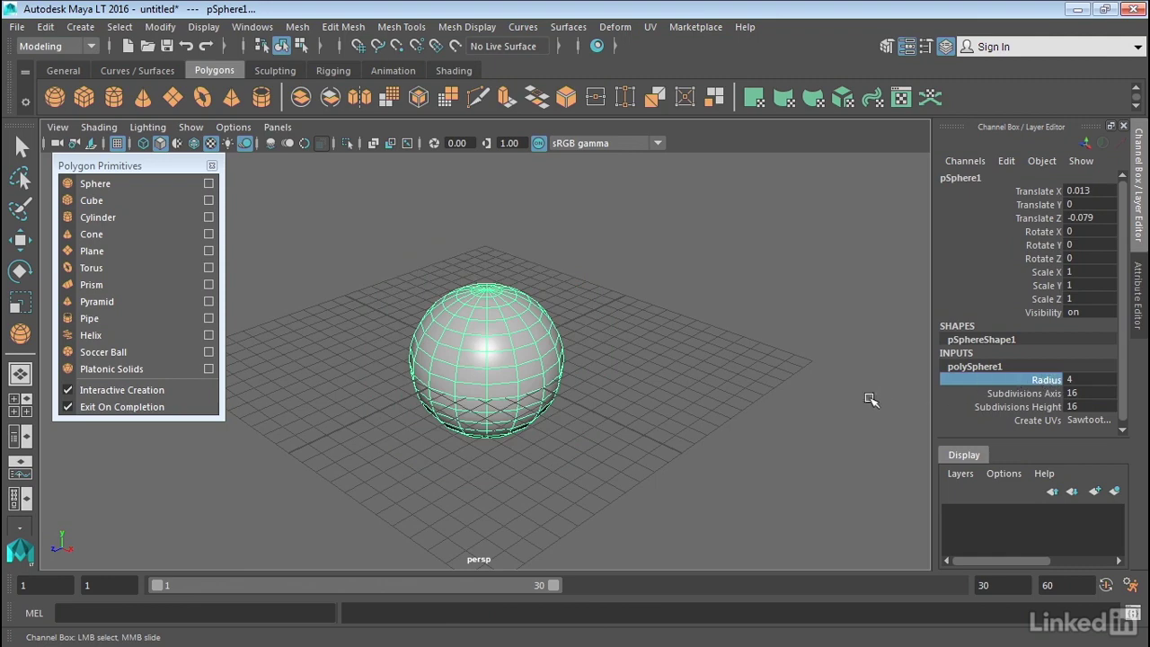
middle_drag(849, 402, 824, 392)
click(996, 398)
double_click(1086, 405)
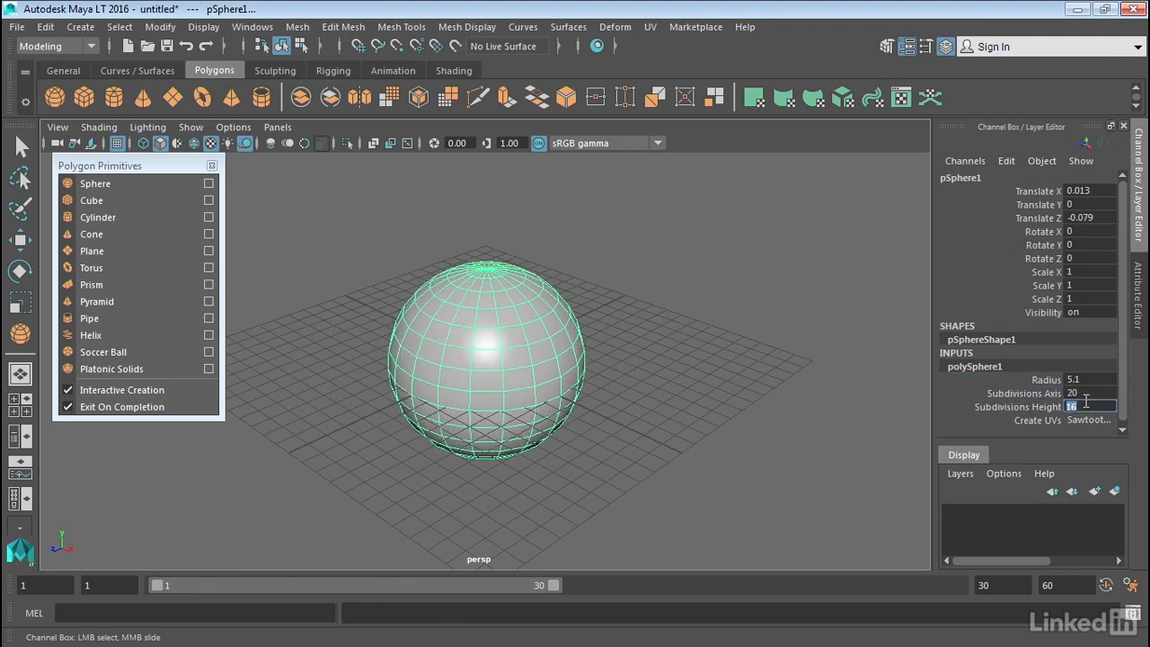
key(Return)
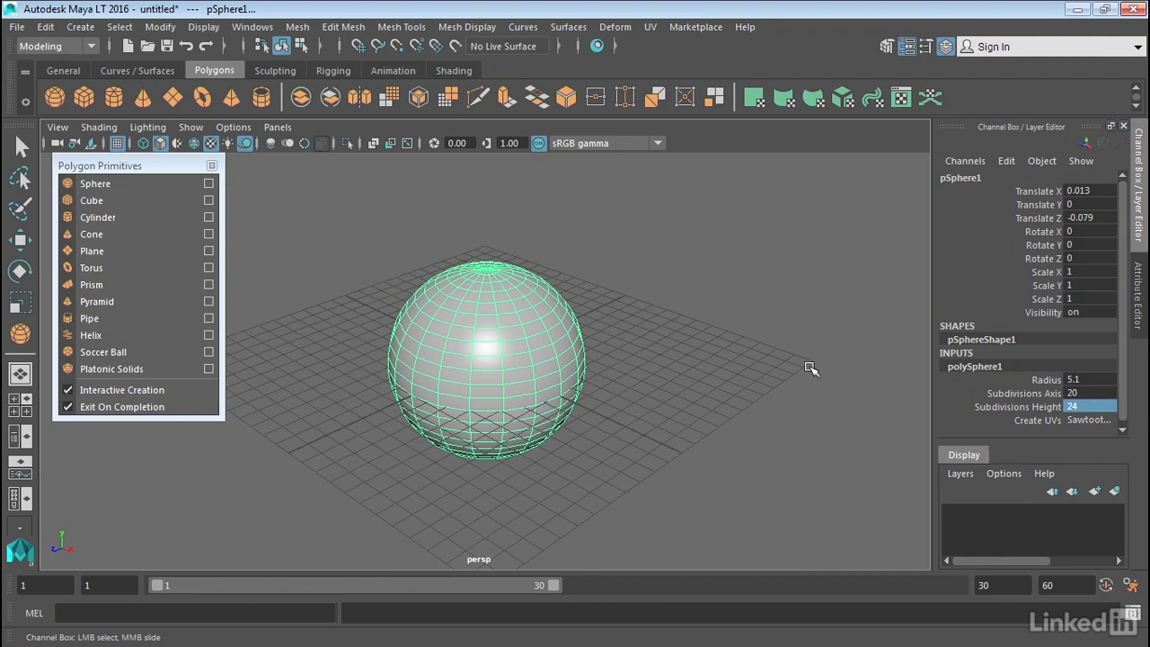
- Delete the sphere and draw a cube 14.94 wide, 9.861 tall and 11.414 deep on the grid
key(Delete)
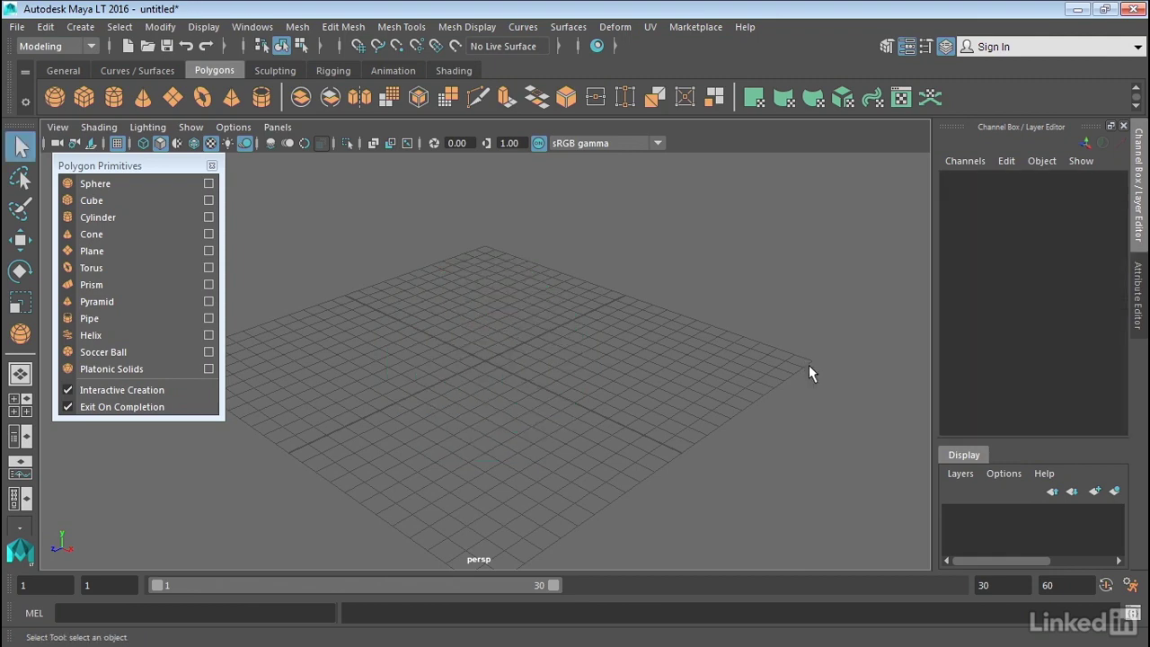
click(103, 199)
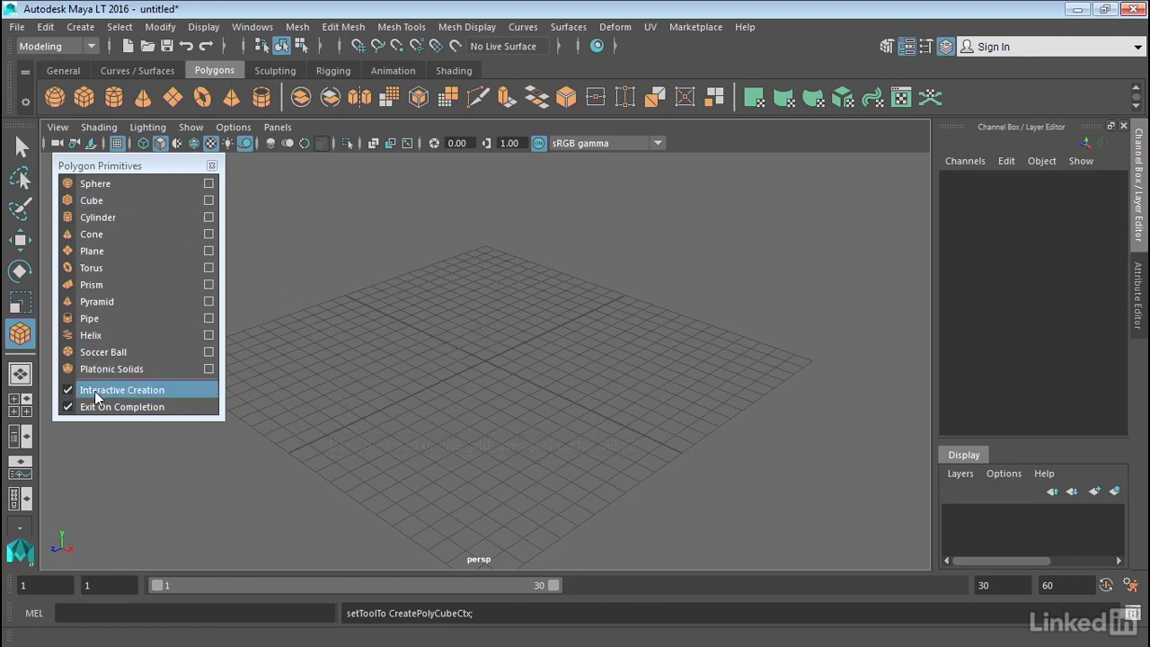
click(96, 199)
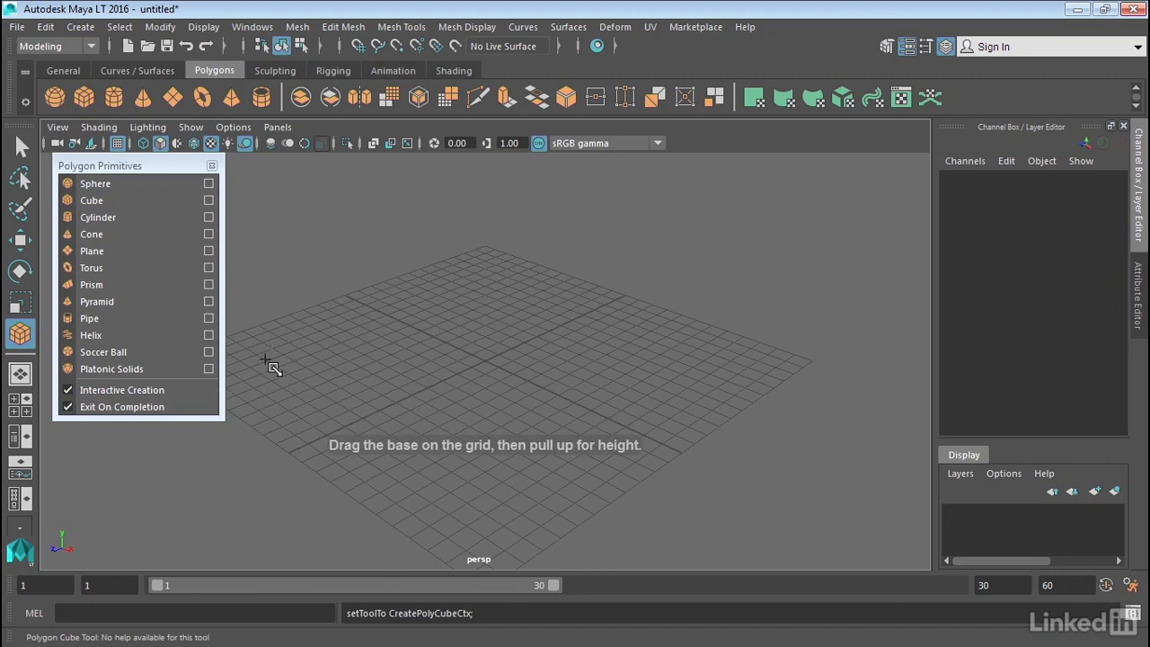
drag(481, 309, 527, 502)
drag(532, 410, 534, 185)
scroll(535, 185, down, 4)
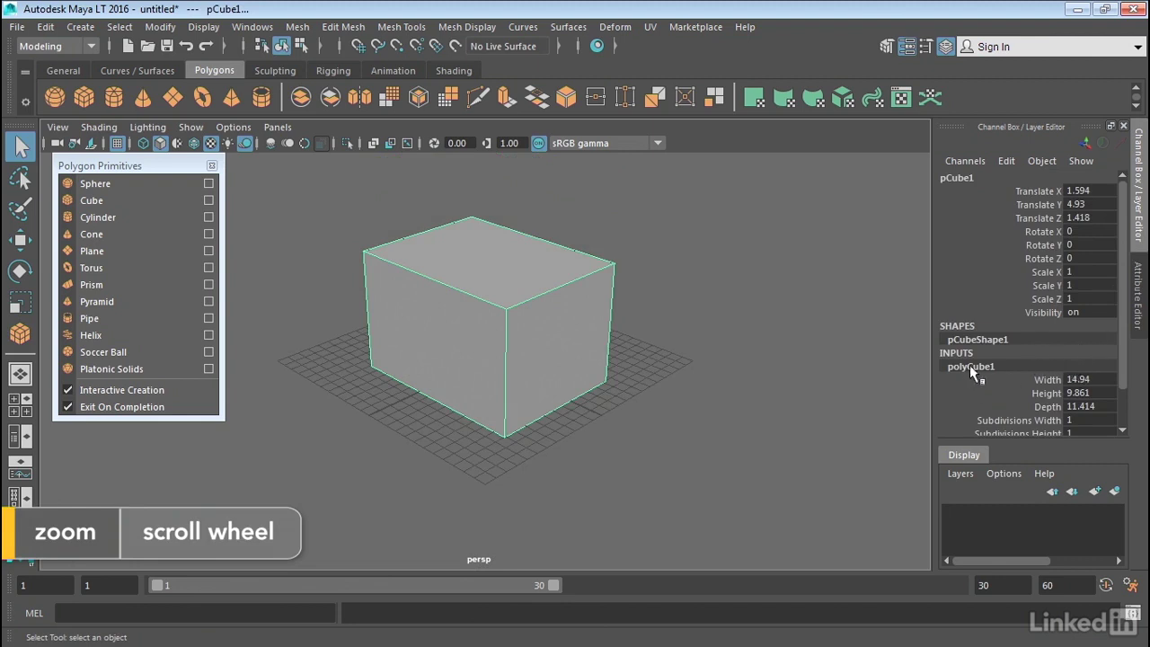
scroll(1120, 306, down, 1)
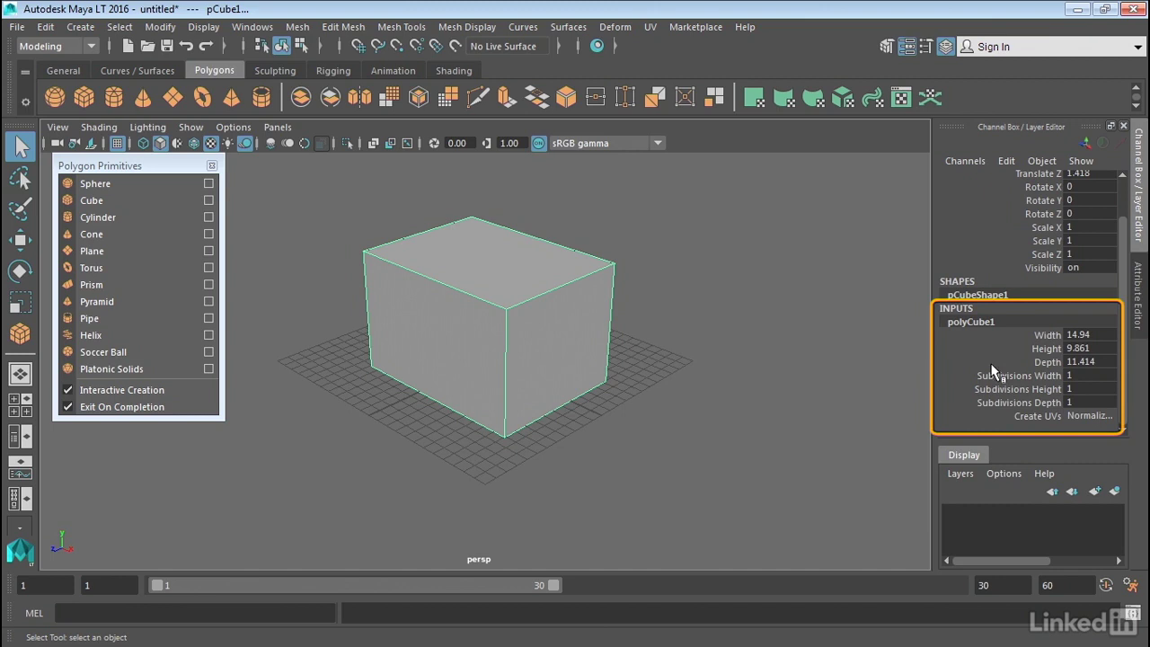
- Change the cube's height to 8.622 in the polyCube1 tab, then delete the cube
click(1134, 295)
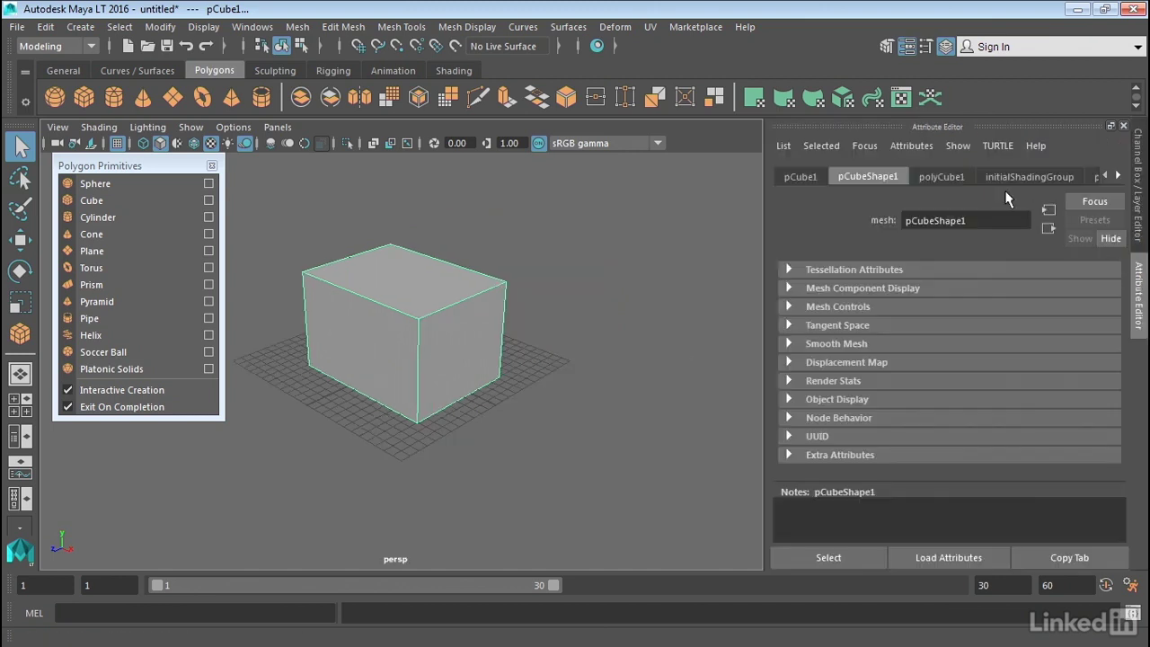
click(943, 177)
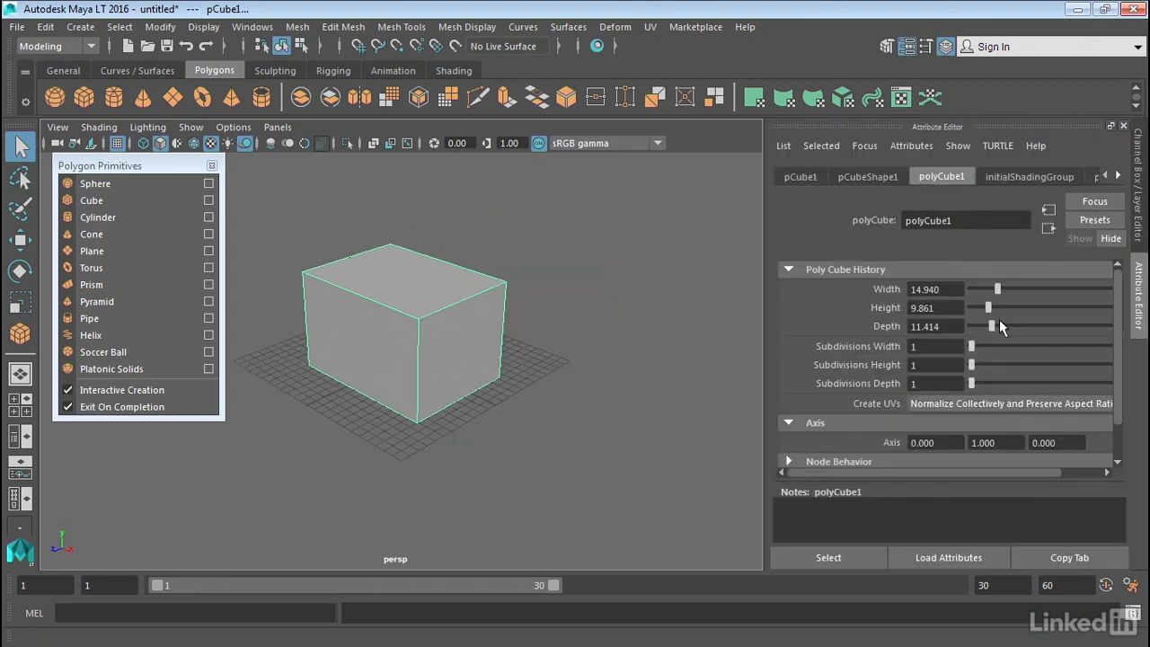
drag(995, 304, 976, 387)
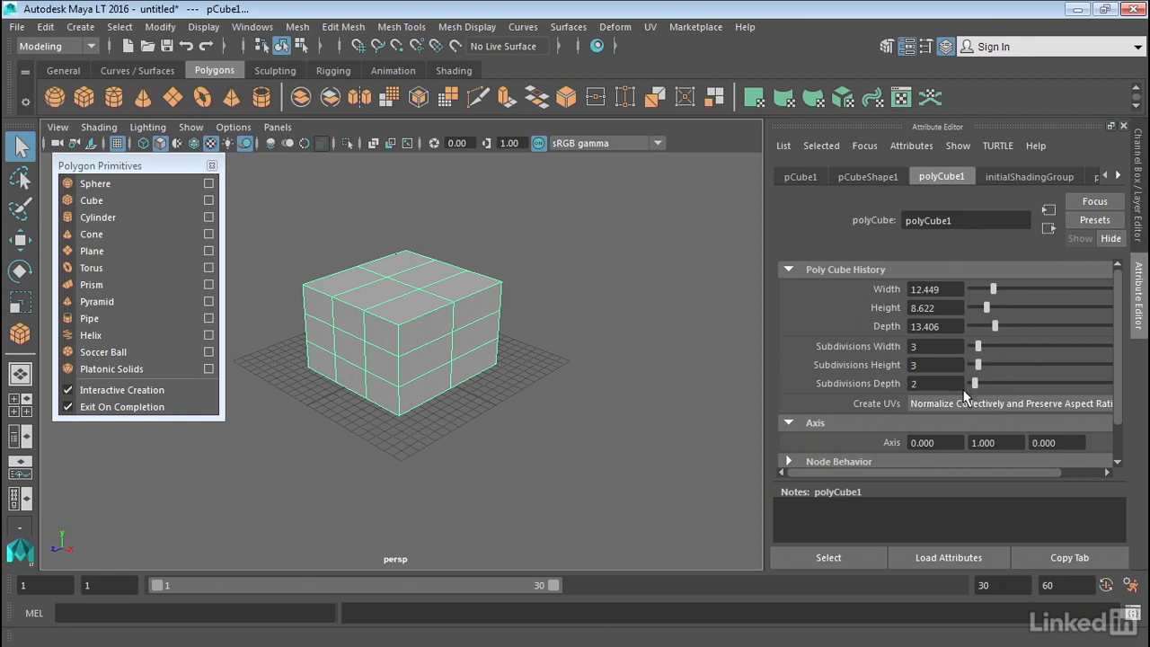
key(Delete)
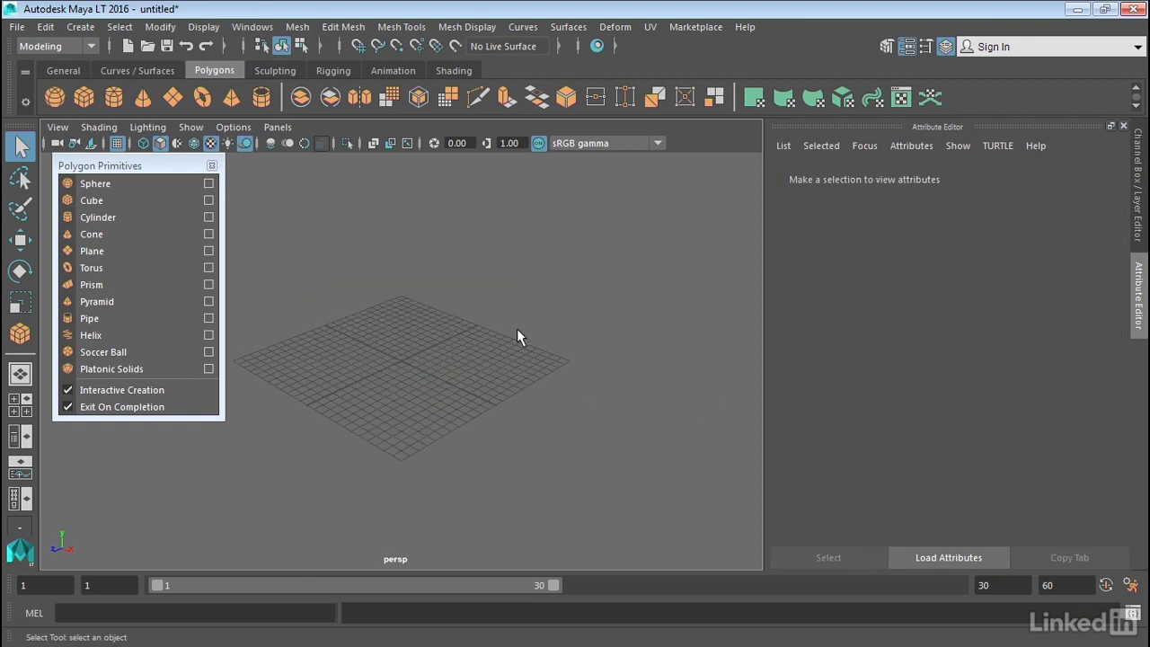
- Show the Channel Box, then draw a cylinder on the grid and delete it
click(1138, 162)
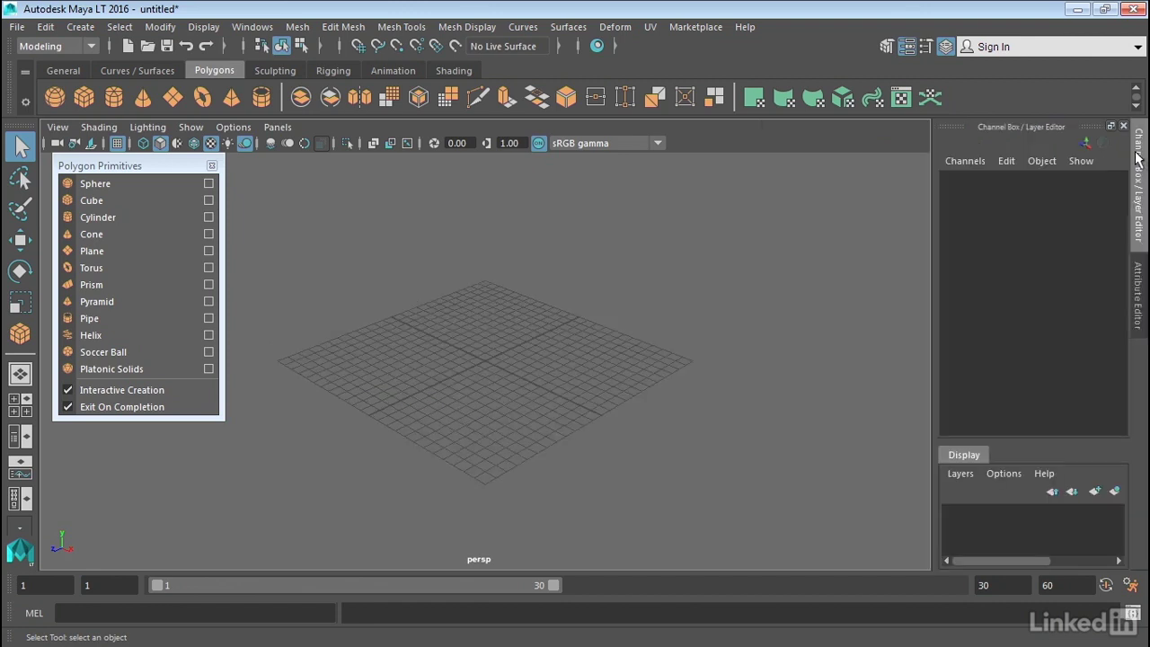
click(96, 220)
drag(468, 356, 522, 223)
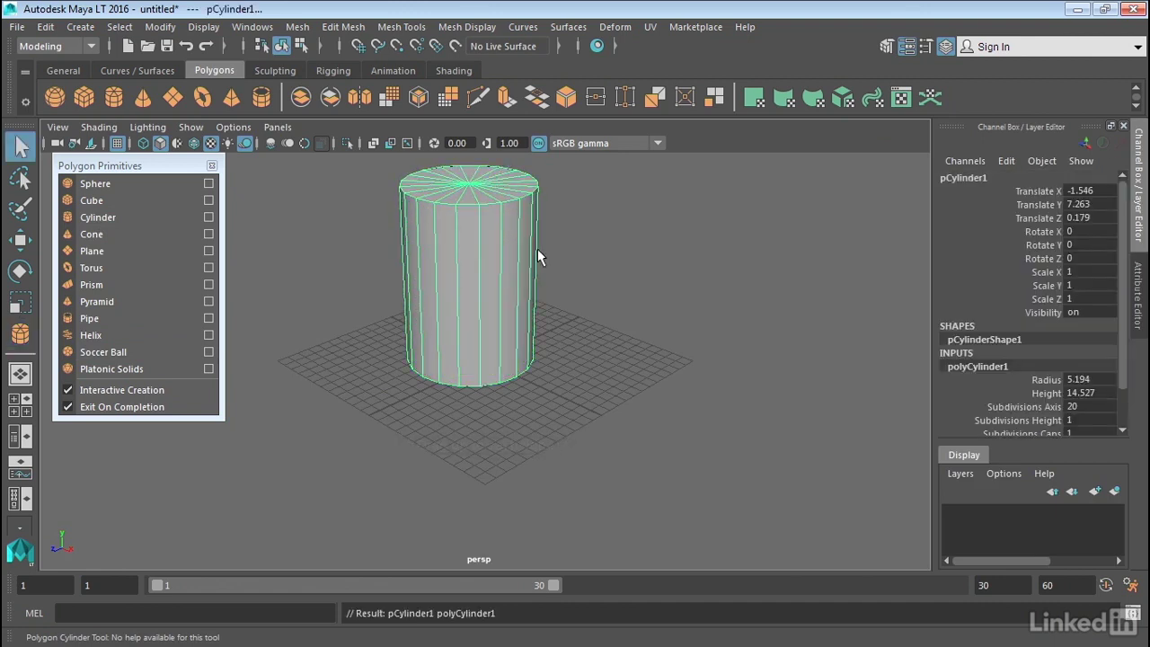
key(Delete)
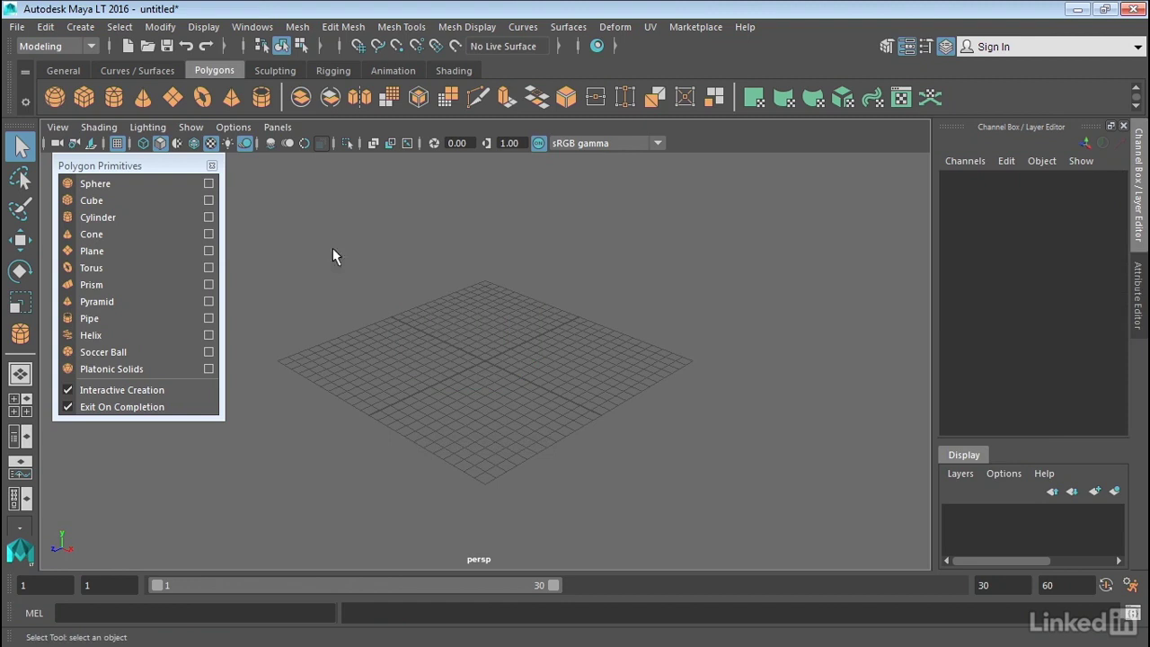
- Draw a cone from the grid centre and delete it
click(99, 235)
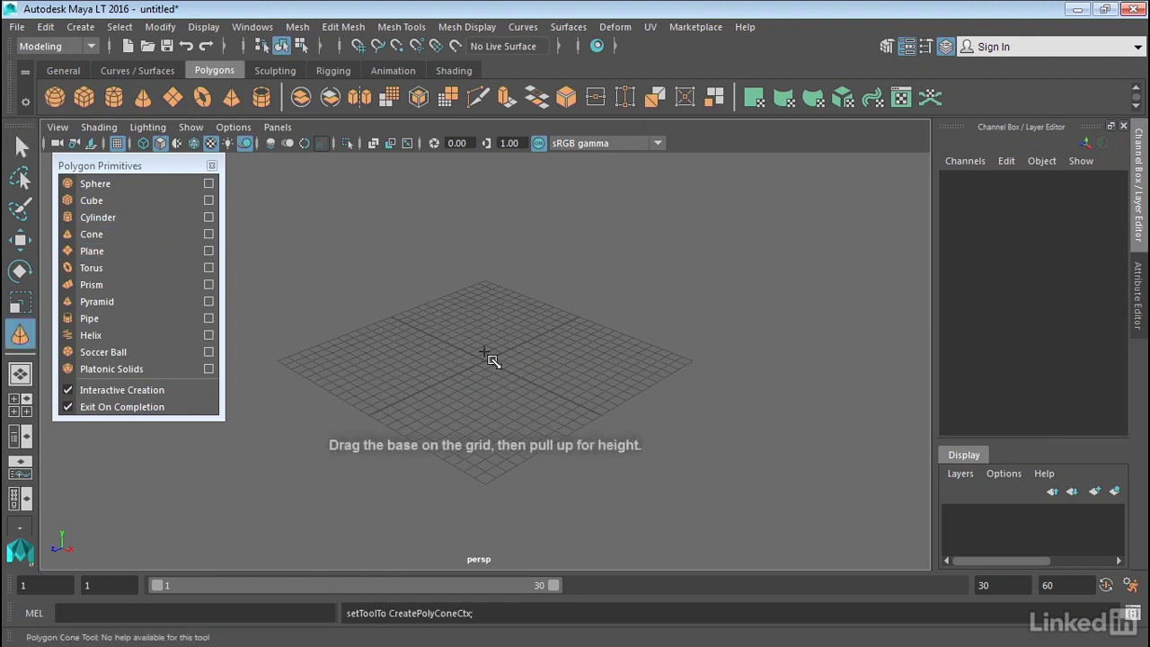
drag(485, 357, 509, 201)
key(Delete)
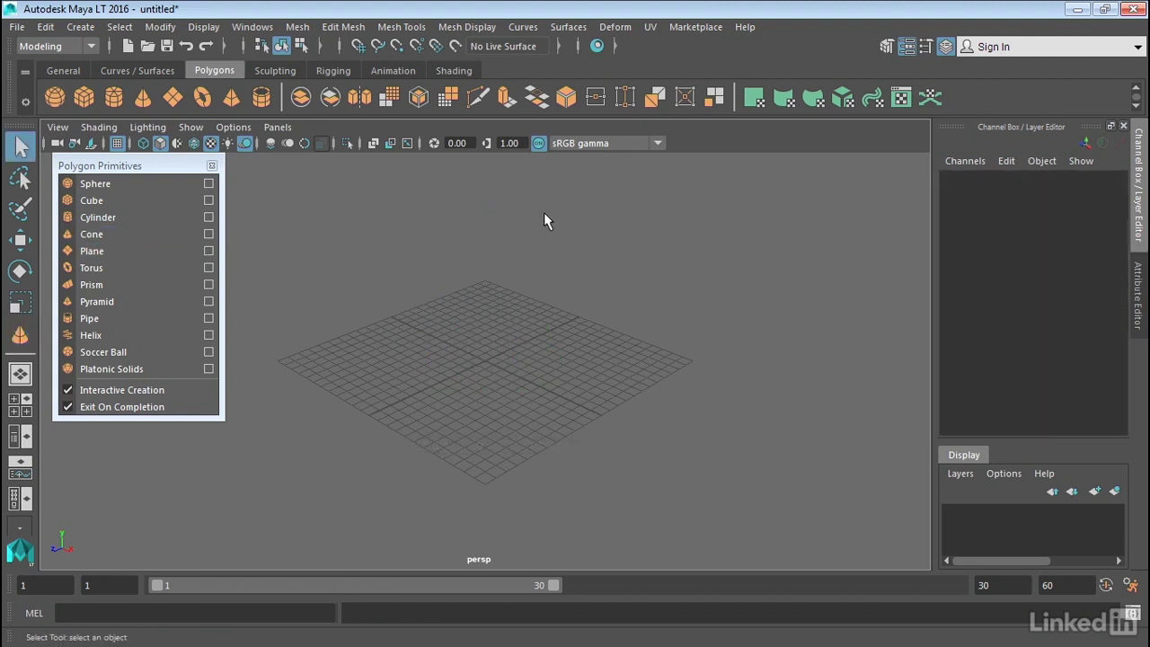
- Draw a plane, raise it and delete it, then draw torus pTorus1 with radius 9.435, section radius 4.3
click(75, 252)
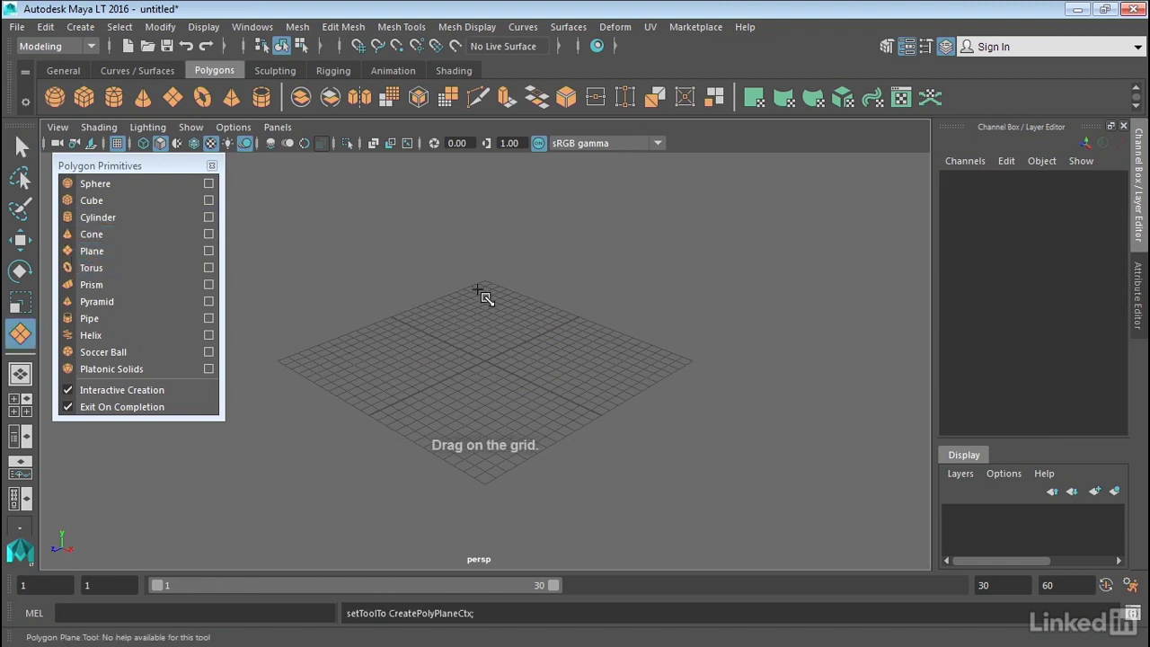
drag(477, 296, 495, 474)
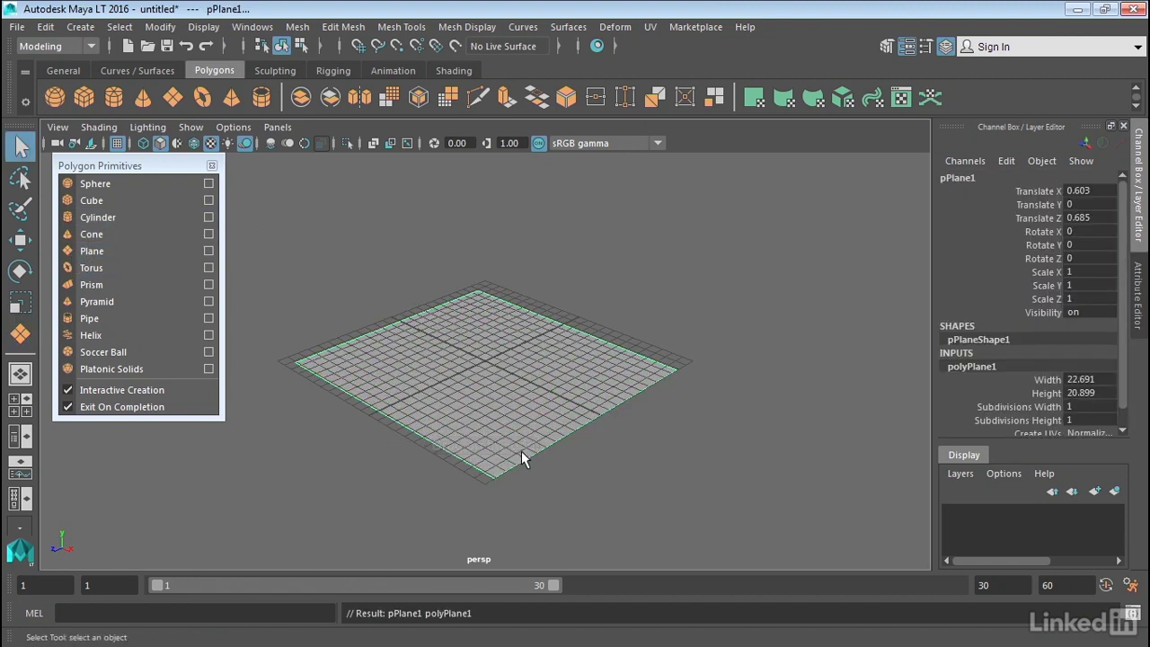
key(w)
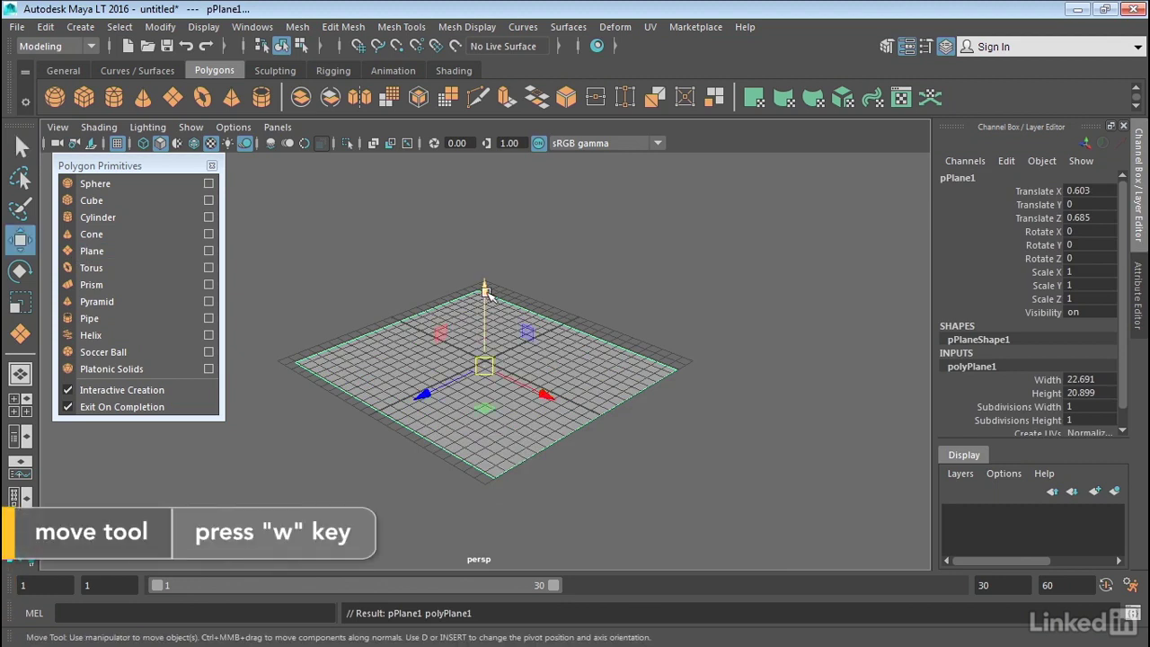
drag(484, 288, 483, 262)
alt+drag(477, 362, 474, 452)
key(Delete)
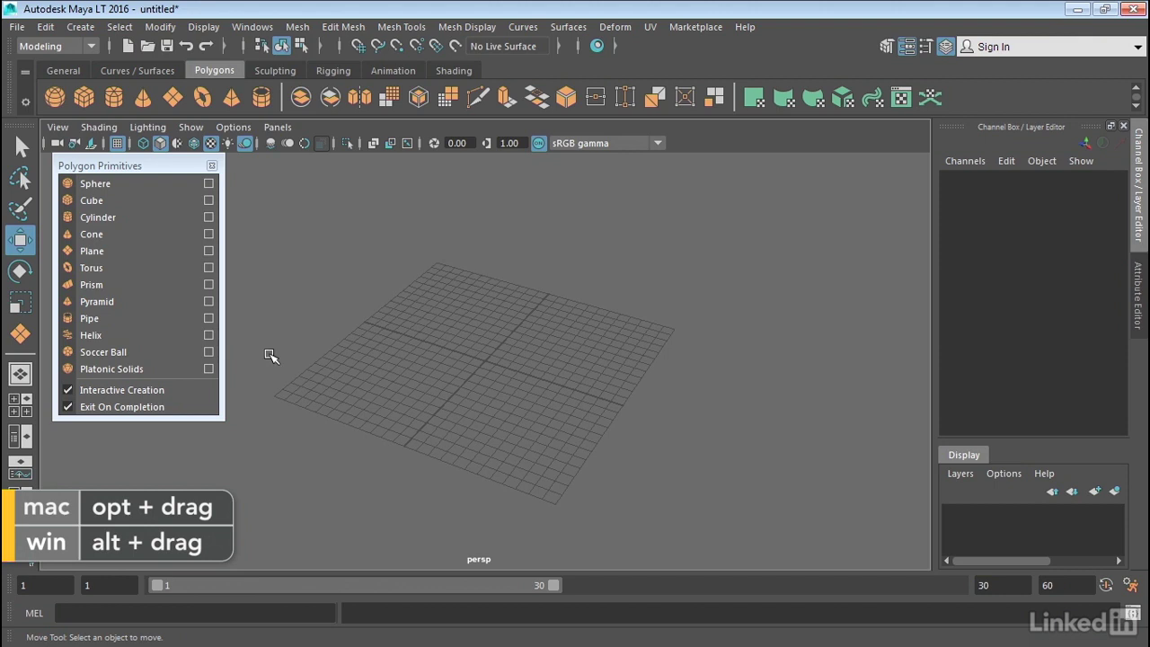
click(90, 268)
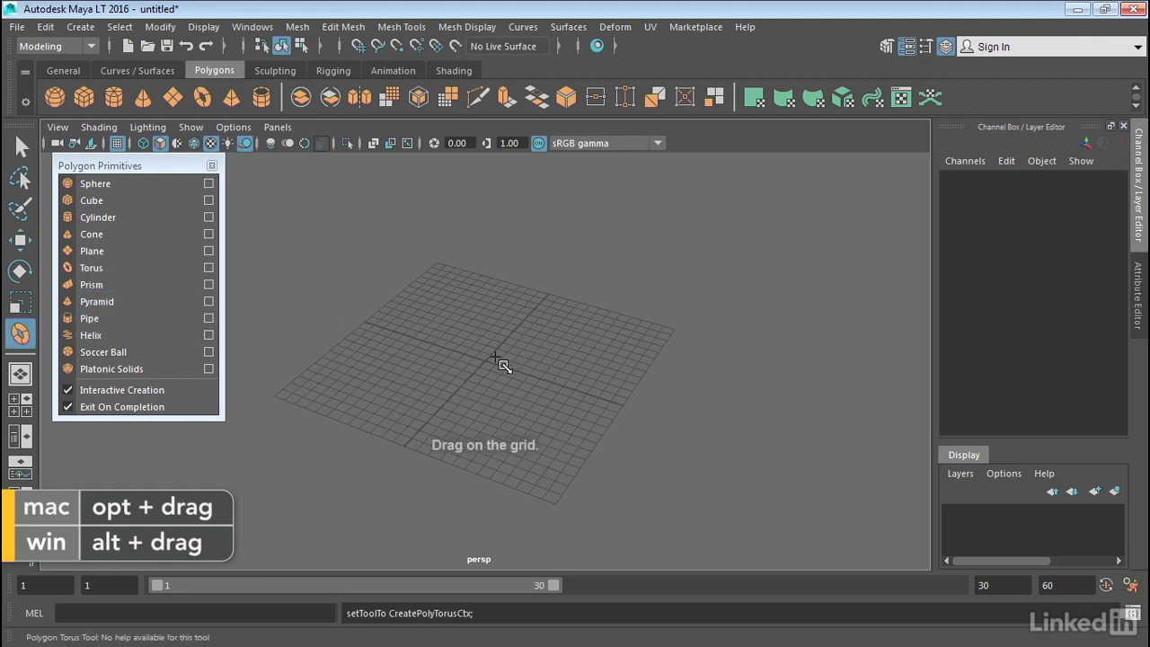
drag(487, 360, 616, 443)
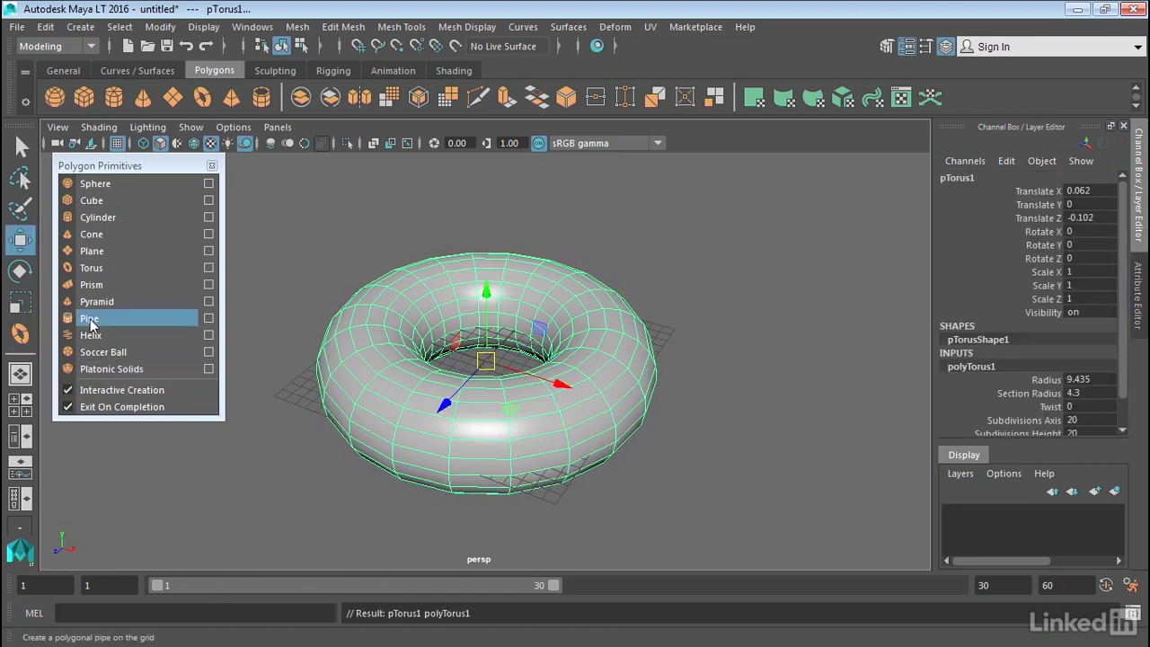
key(Delete)
click(90, 323)
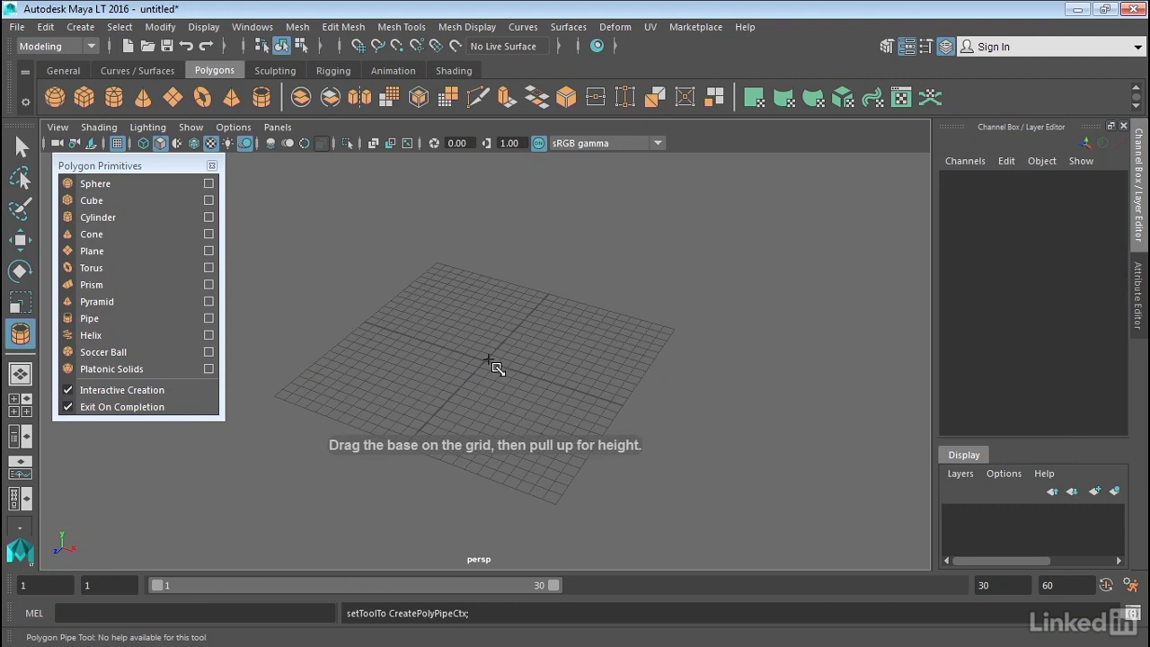
drag(485, 360, 509, 180)
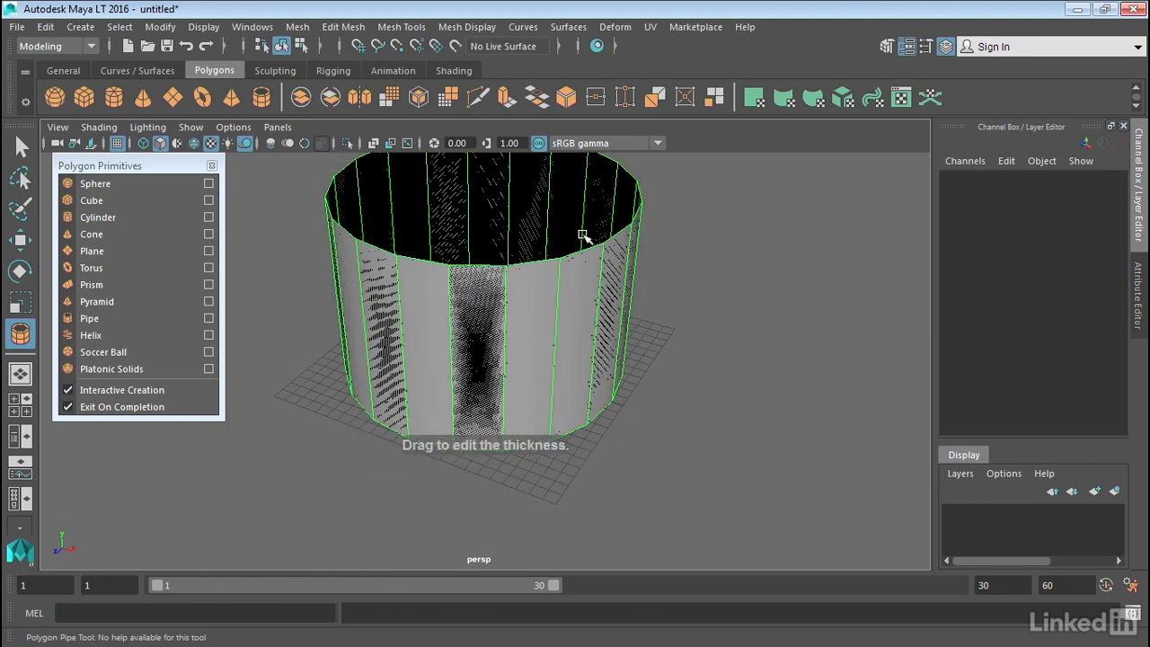
drag(599, 249, 623, 284)
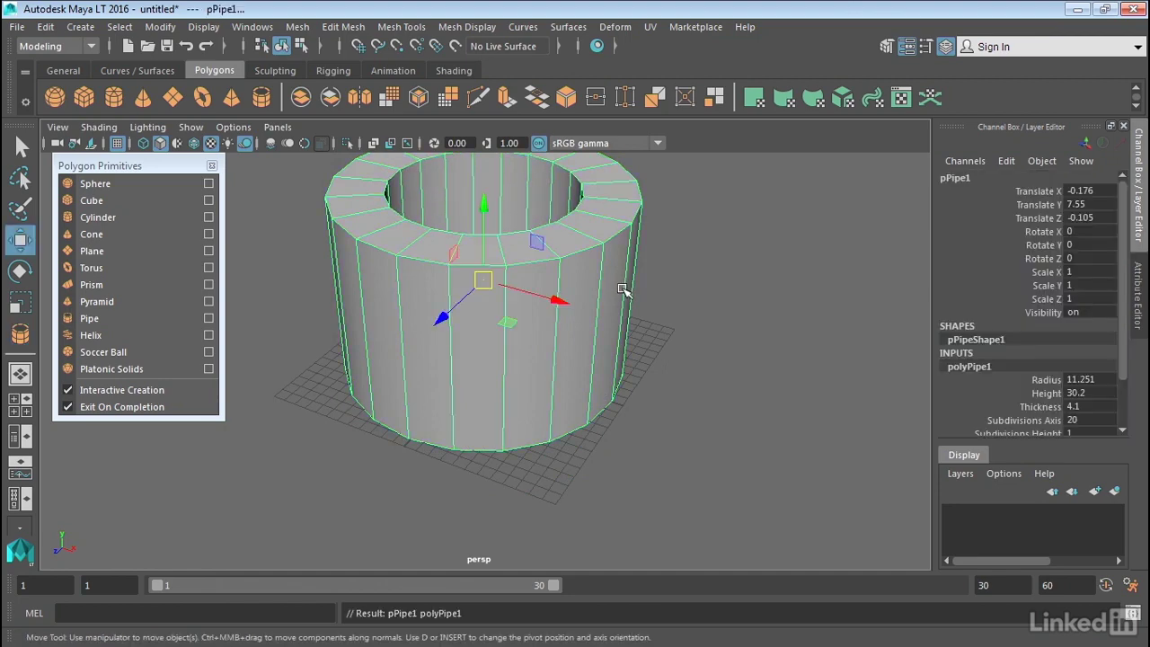
key(ctrl+z)
click(89, 318)
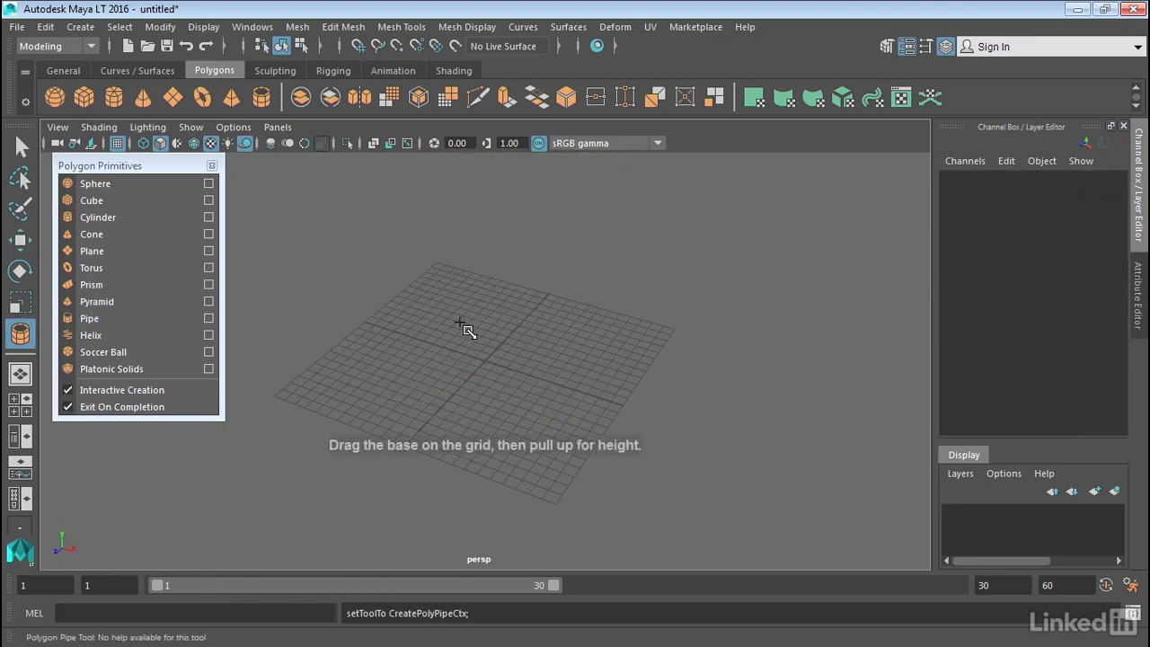
drag(464, 327, 515, 203)
drag(517, 254, 566, 304)
key(Delete)
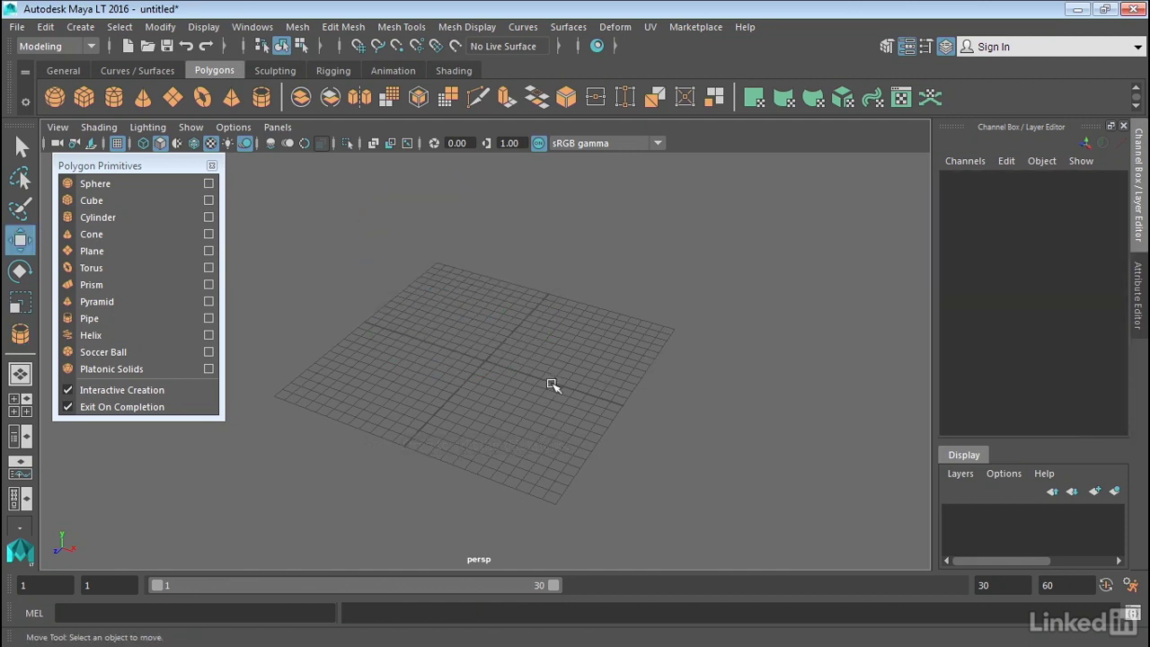
click(96, 344)
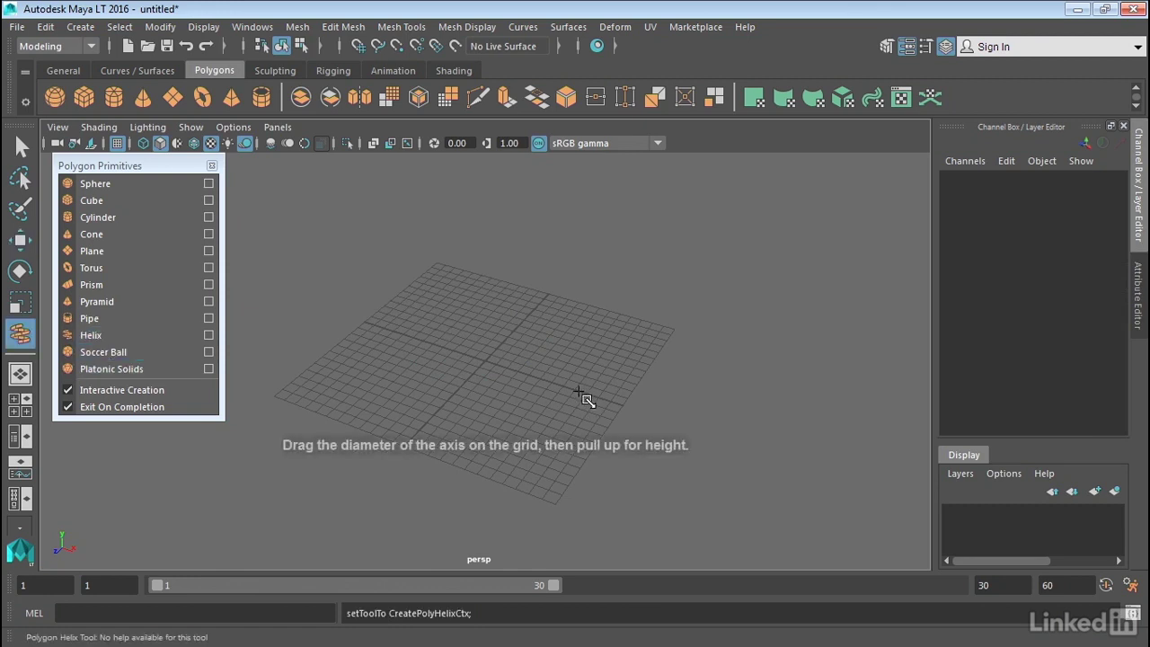
drag(483, 362, 546, 189)
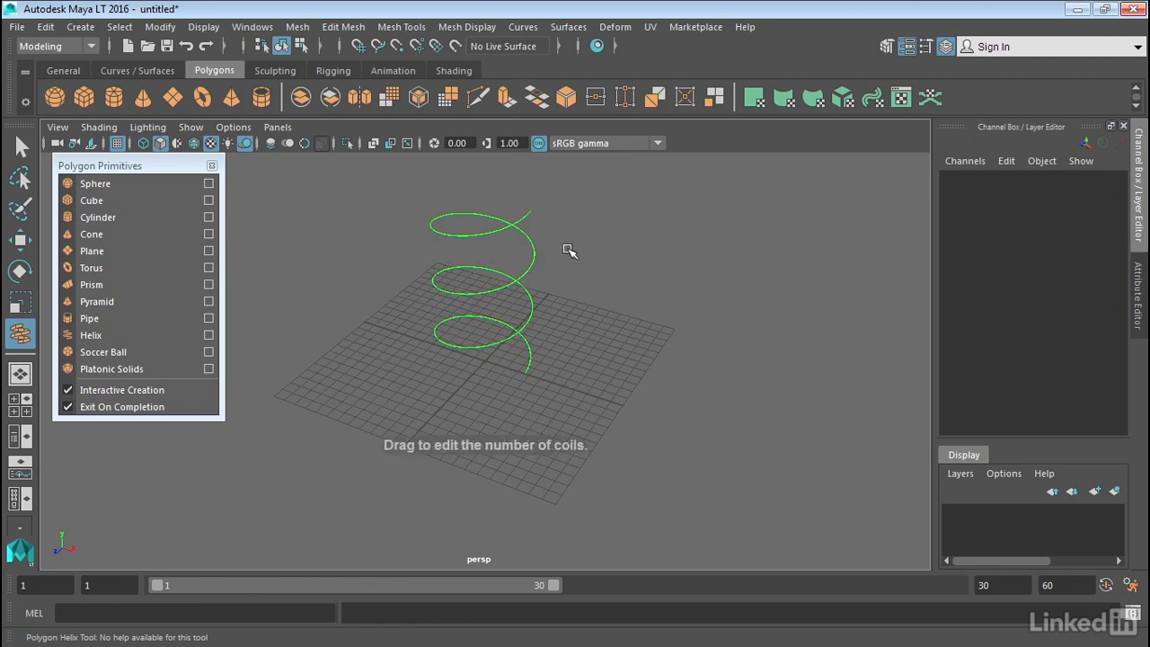
mouse_move(526, 309)
mouse_down()
mouse_move(555, 306)
mouse_move(536, 297)
mouse_up()
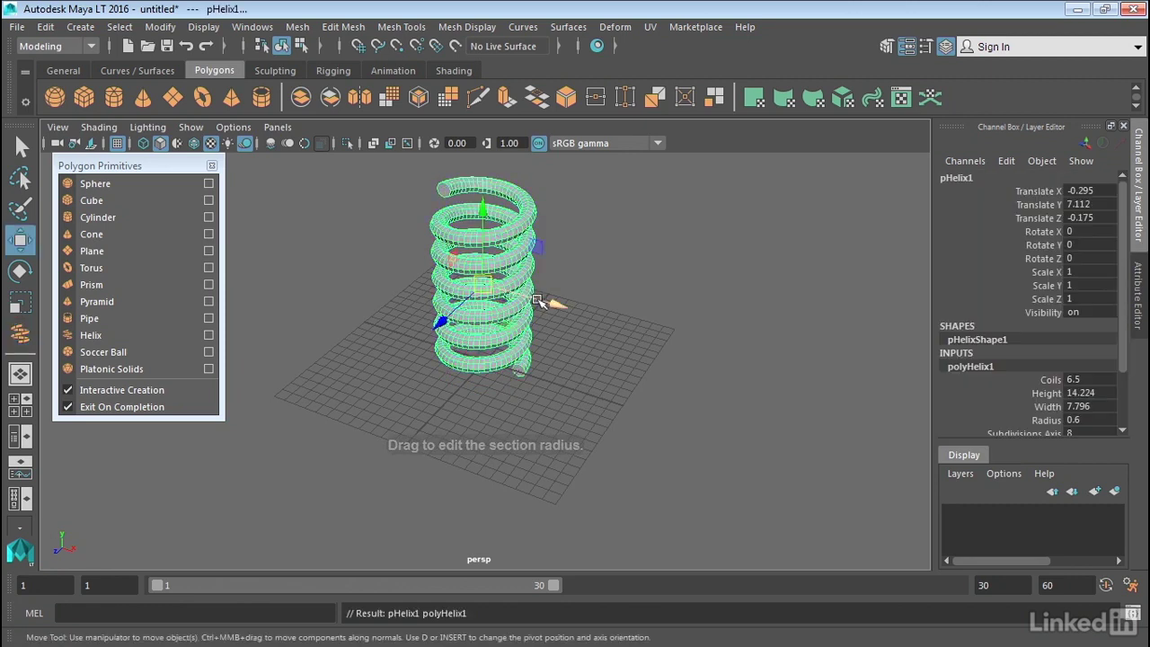
key(Delete)
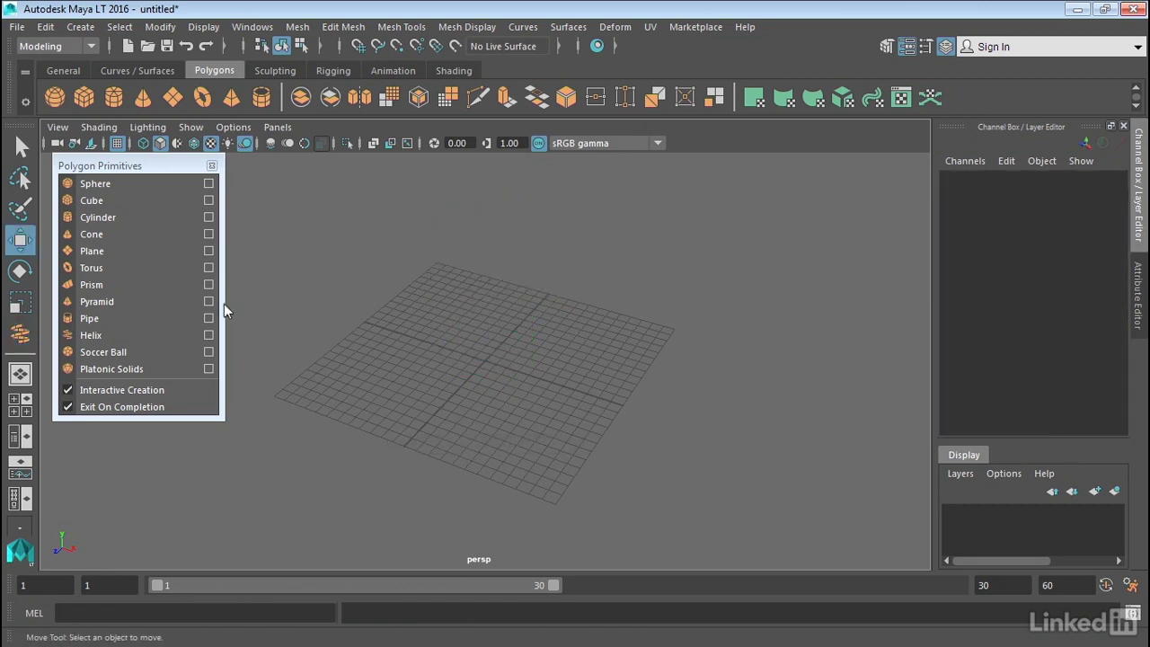
click(116, 336)
drag(490, 368, 532, 397)
drag(532, 396, 588, 288)
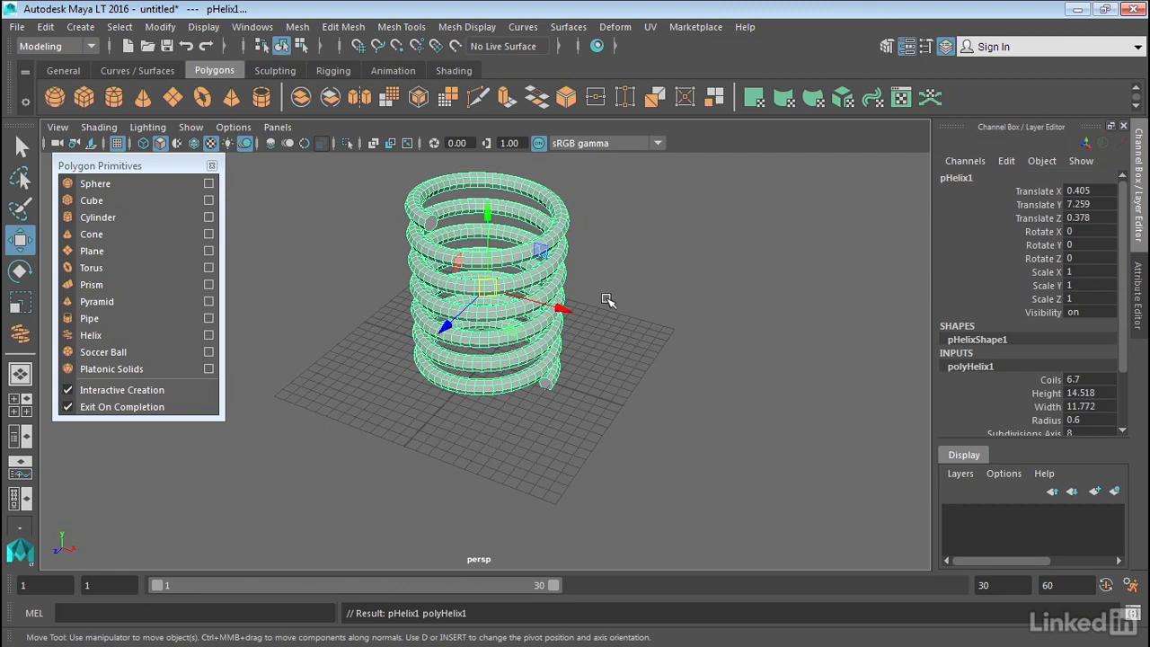
key(Delete)
- Draw a soccer ball on the grid, inspect it, and delete it
click(104, 352)
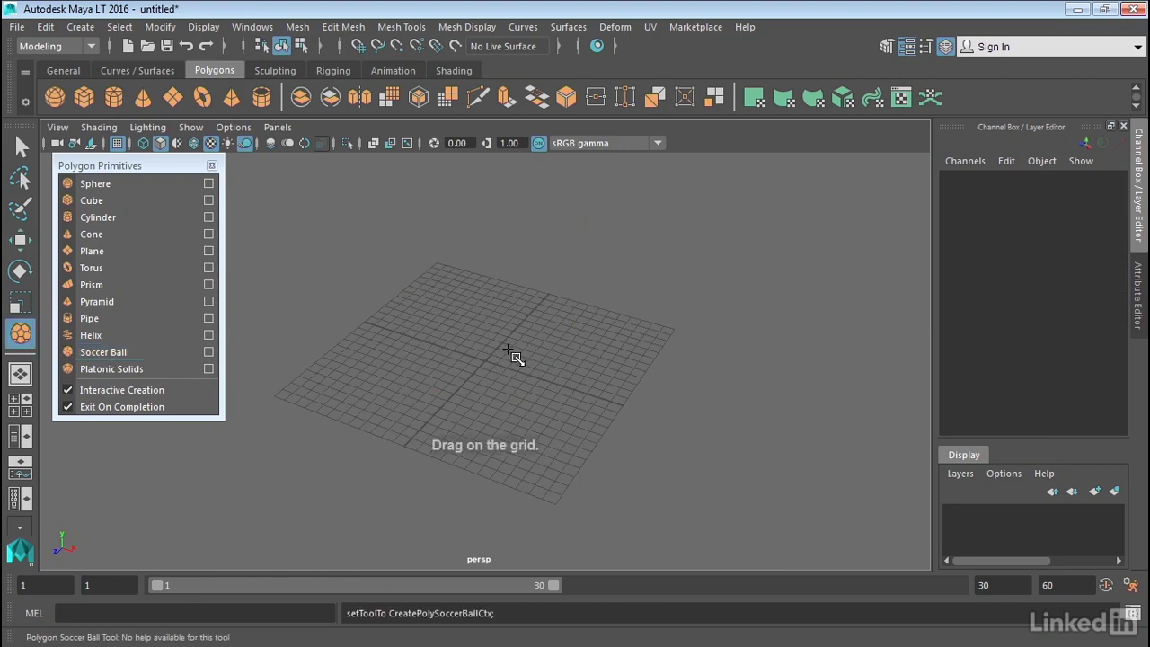
drag(483, 359, 584, 410)
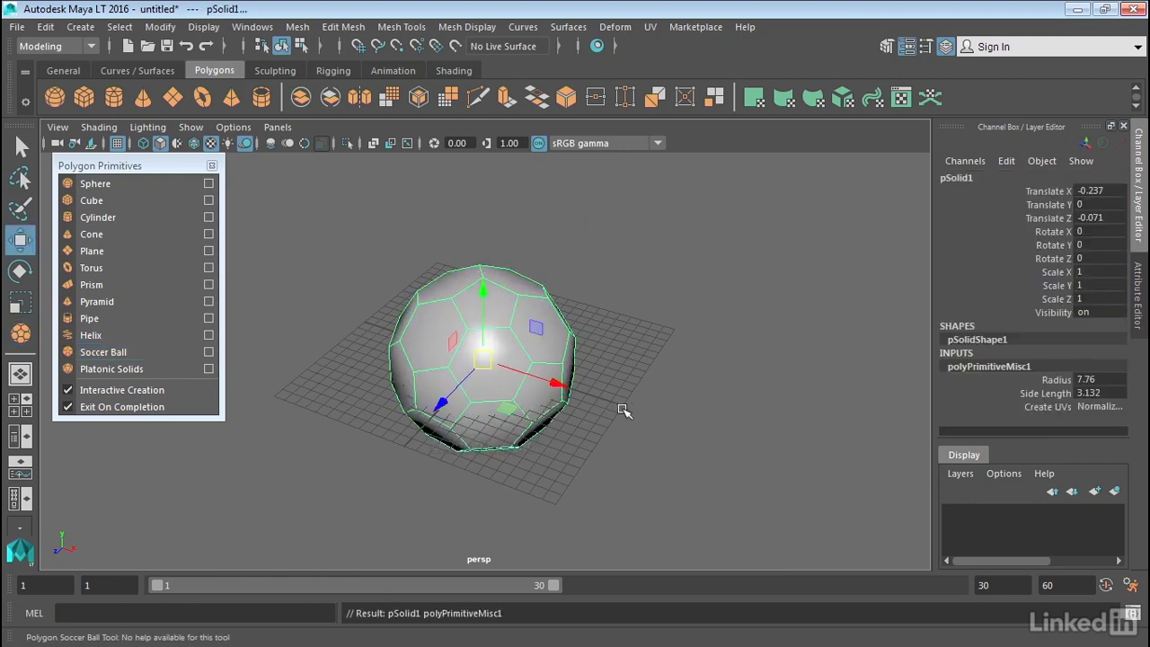
alt+drag(612, 372, 625, 347)
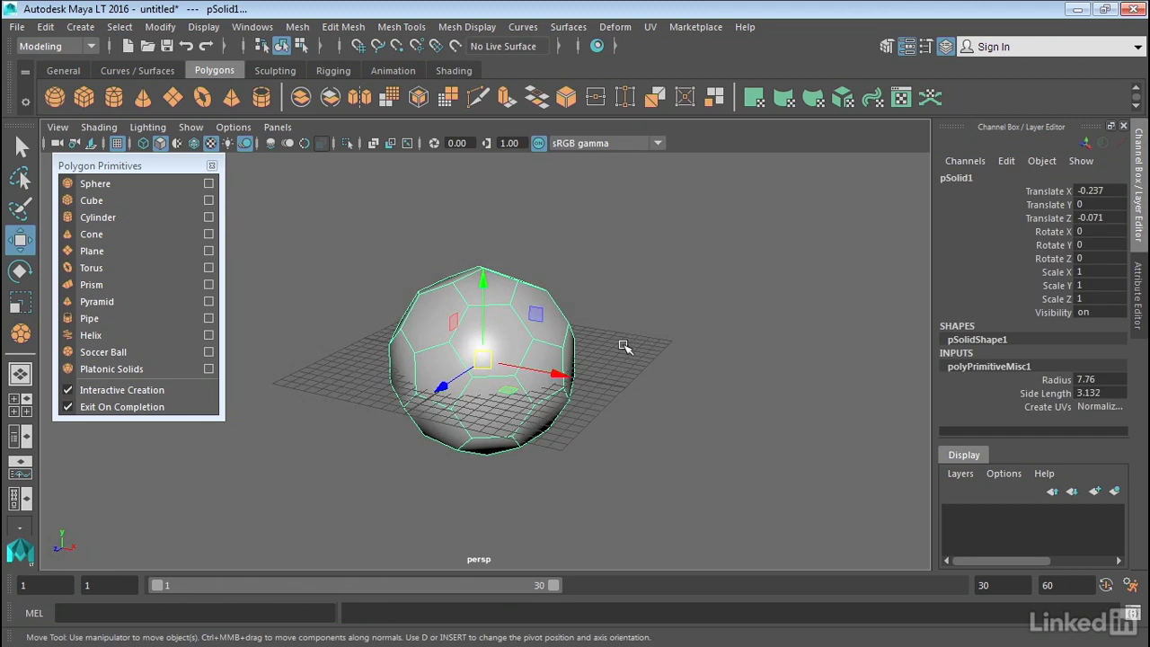
key(Delete)
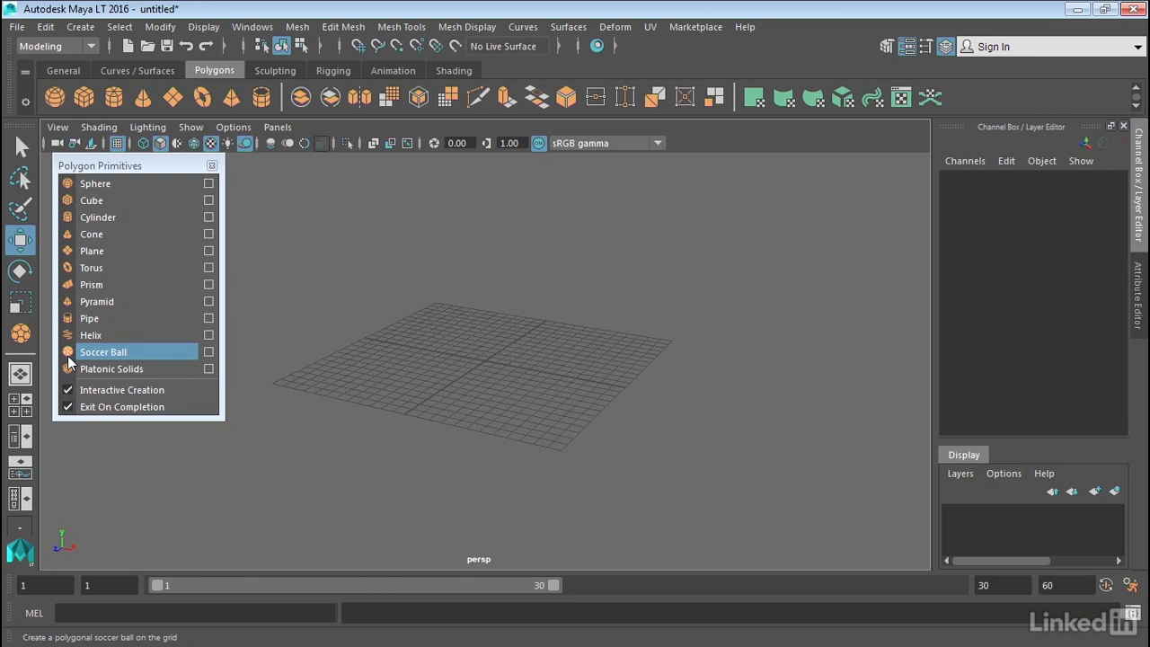
- Draw dodecahedron pSolid1 with radius 8.104 and side length 5.784 on the grid
click(118, 369)
drag(500, 359, 543, 392)
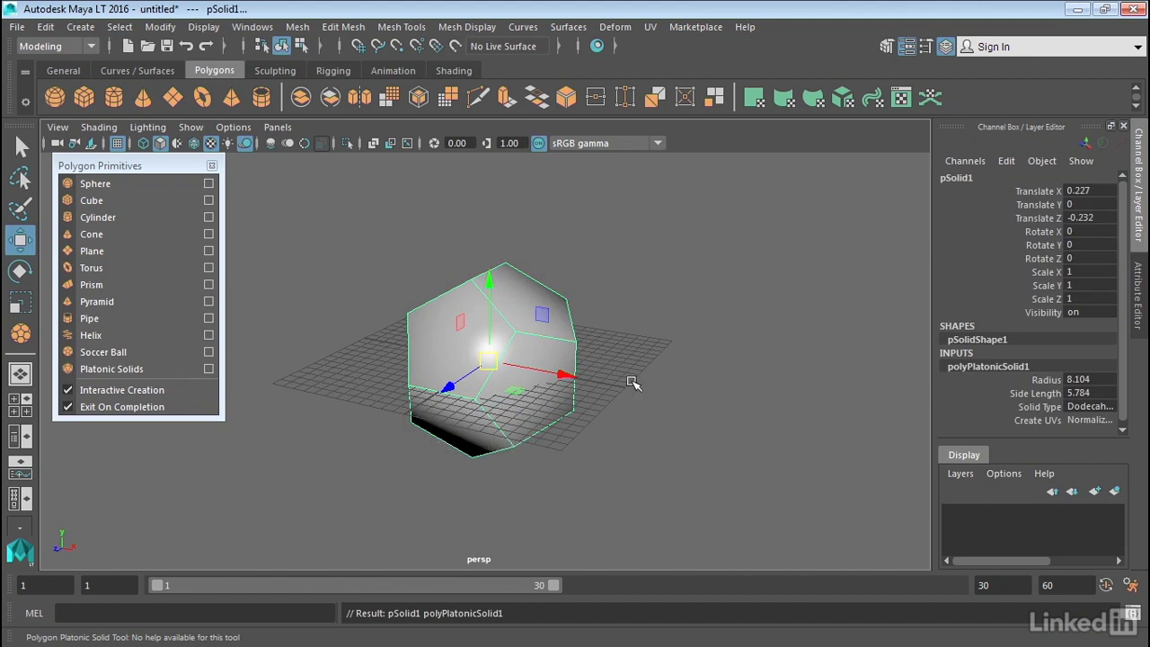
alt+drag(633, 384, 607, 428)
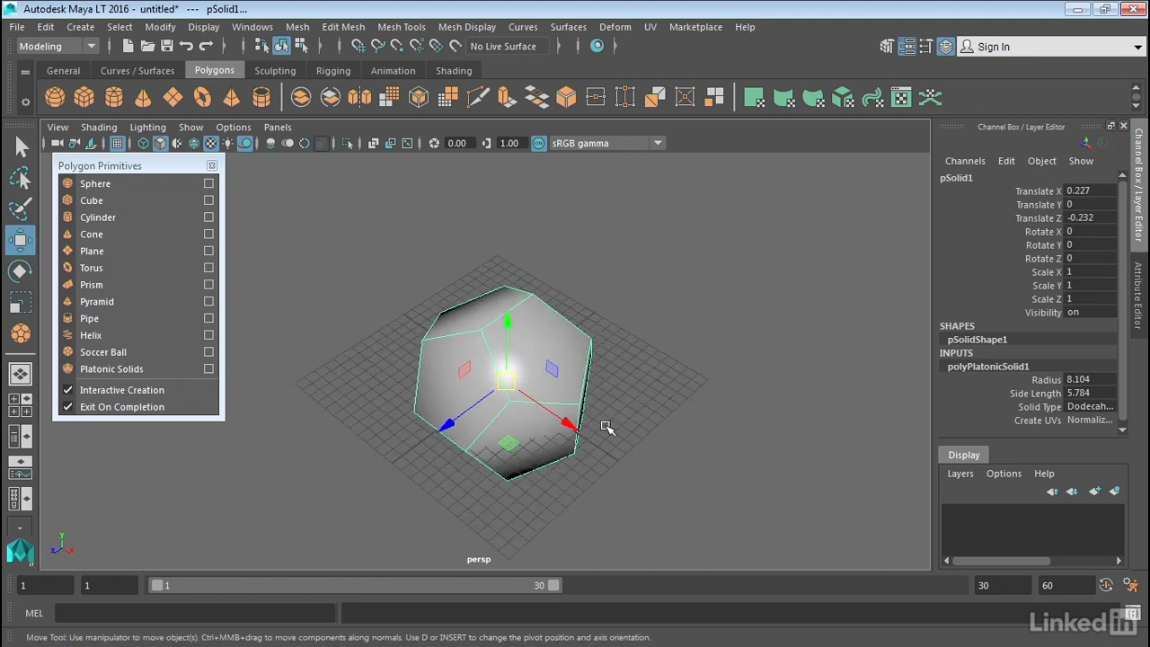
- In polyPlatonicSolid1's attributes, try icosahedron, octahedron and tetrahedron, then return to dodecahedron
click(1137, 281)
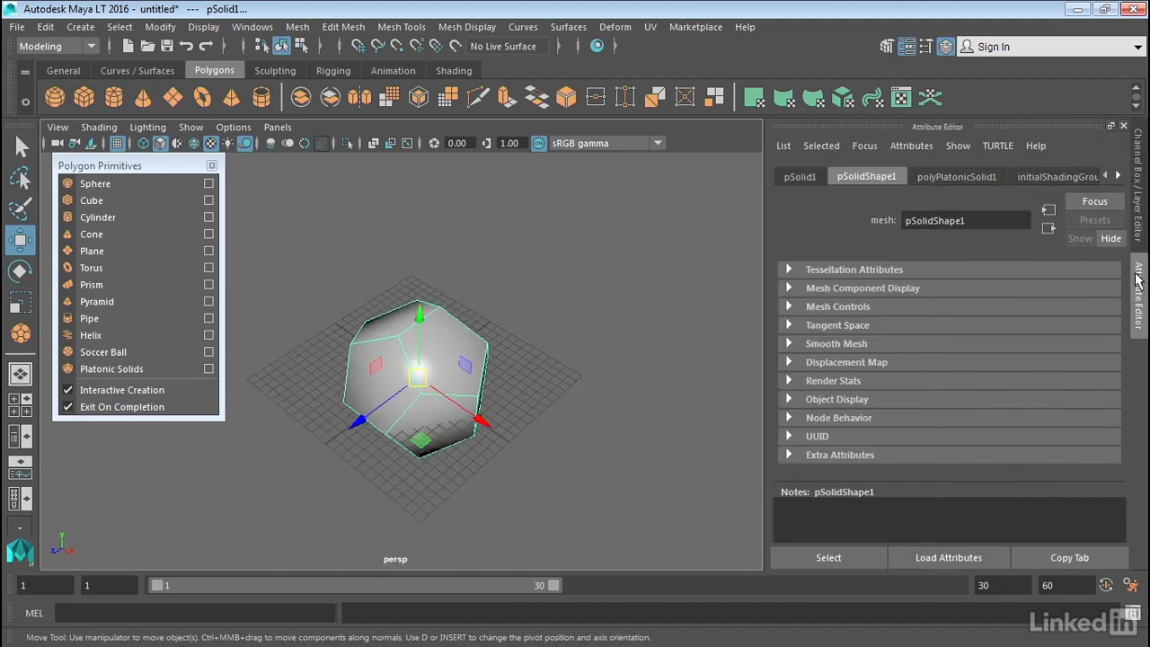
click(964, 179)
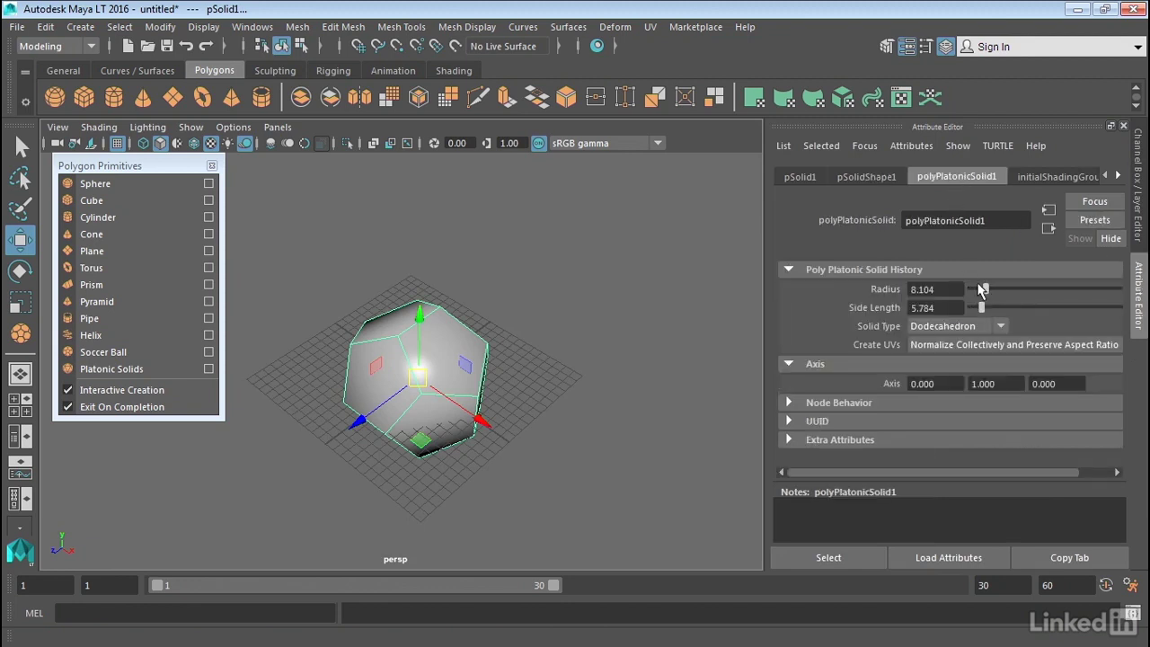
click(946, 327)
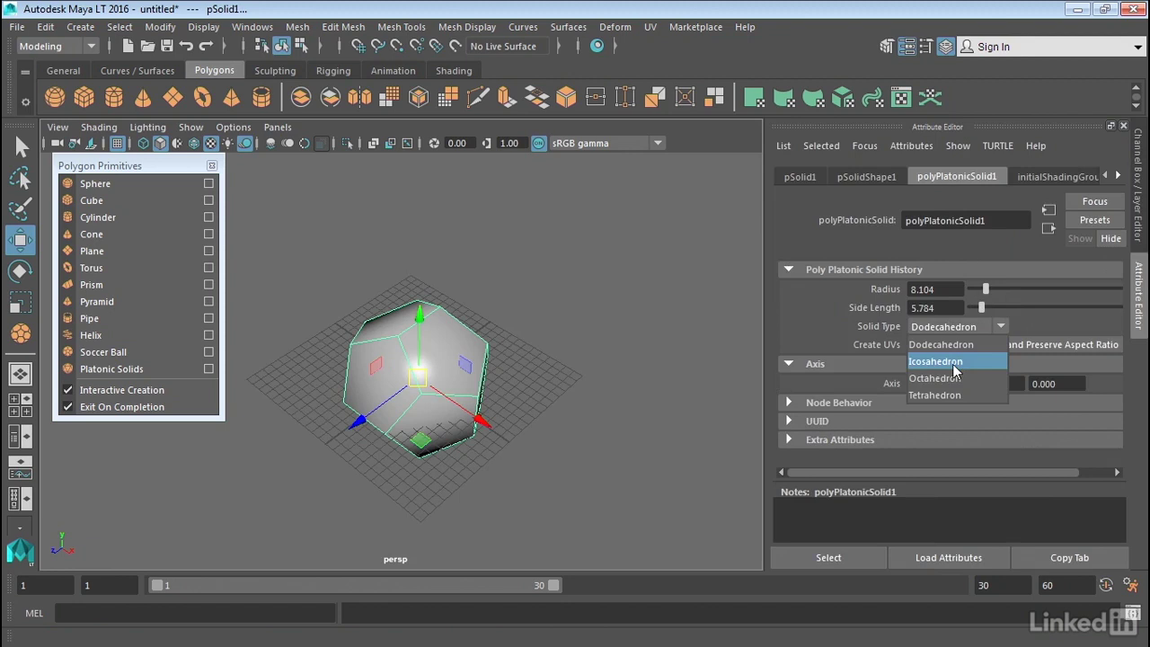
click(951, 362)
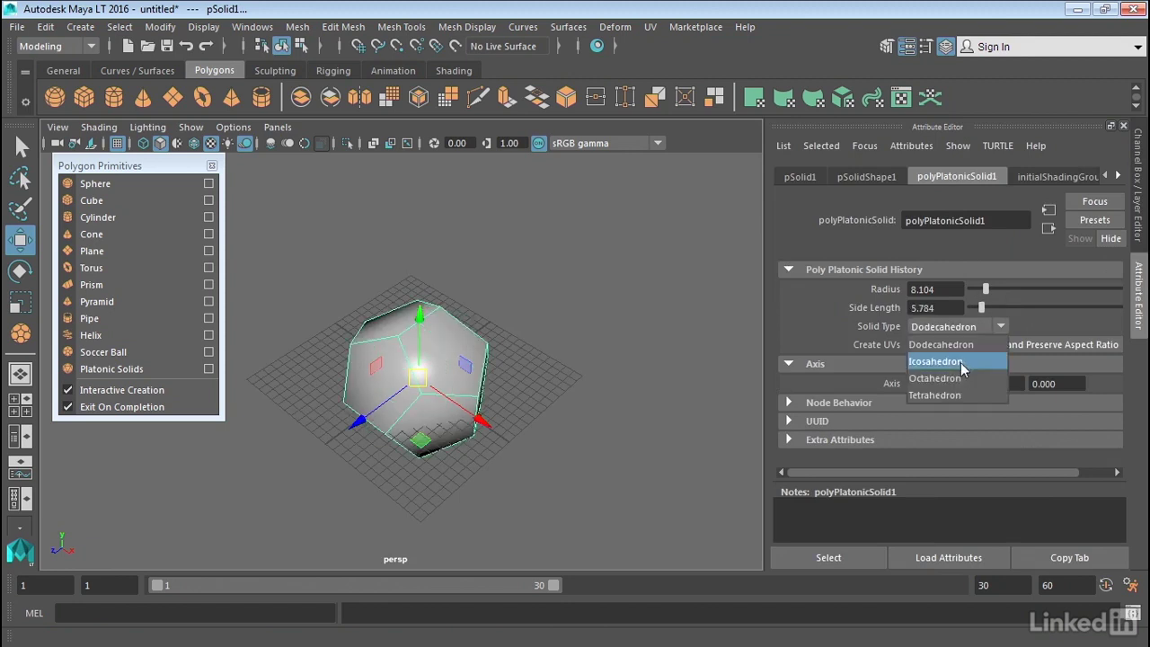
click(962, 363)
click(943, 329)
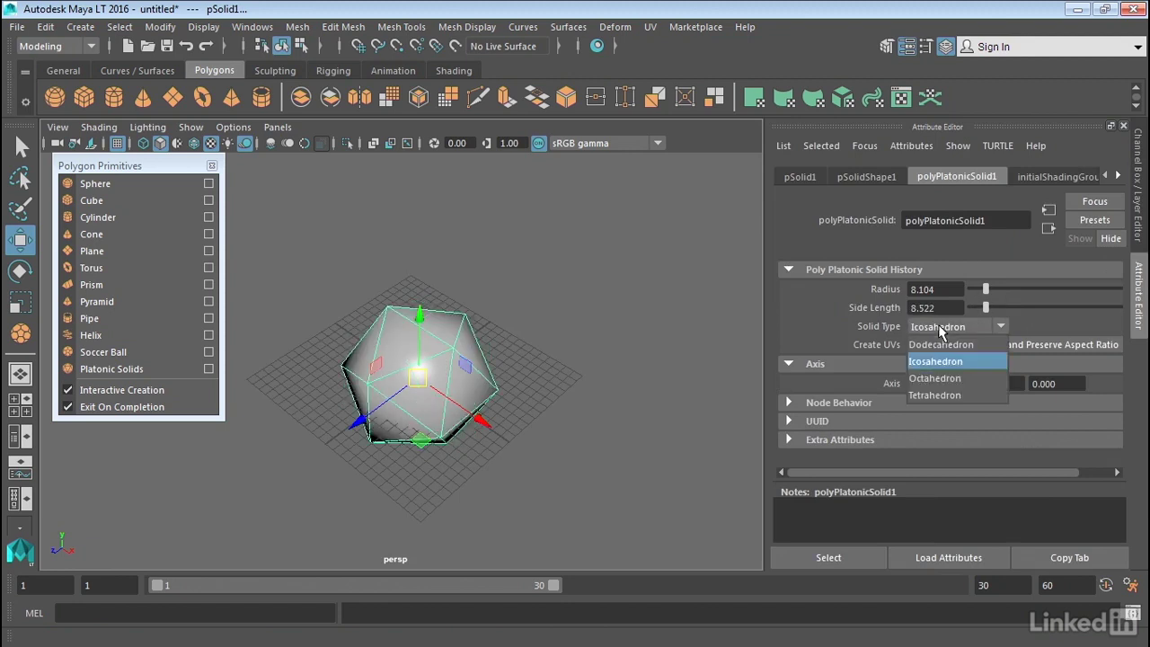
click(940, 382)
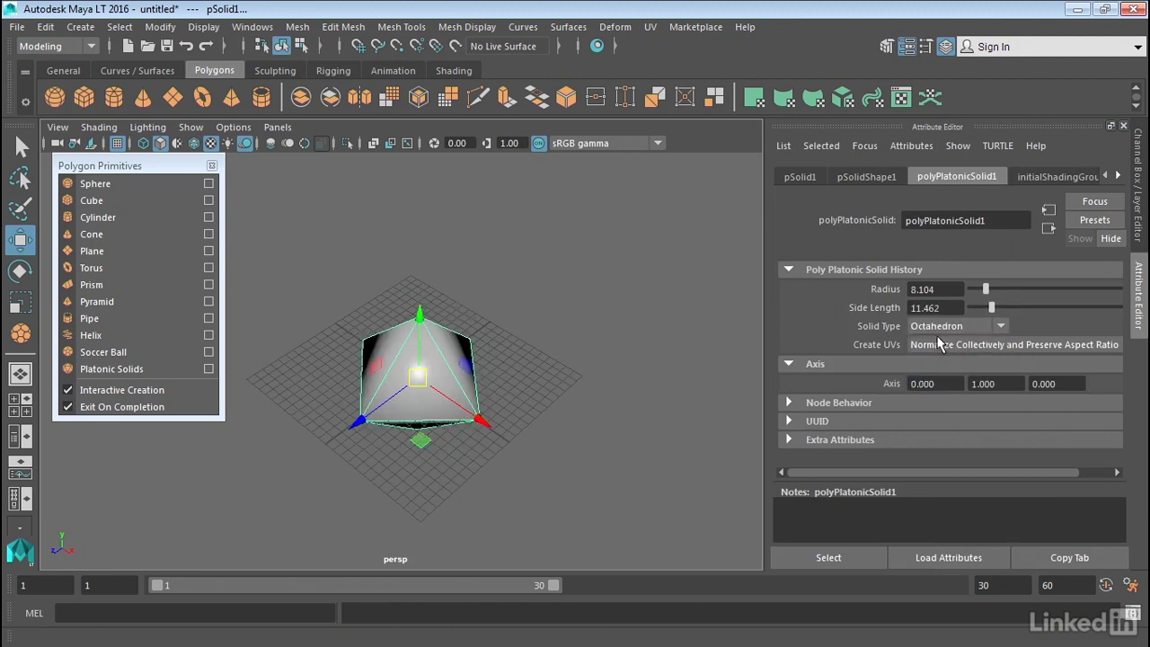
click(938, 333)
click(940, 395)
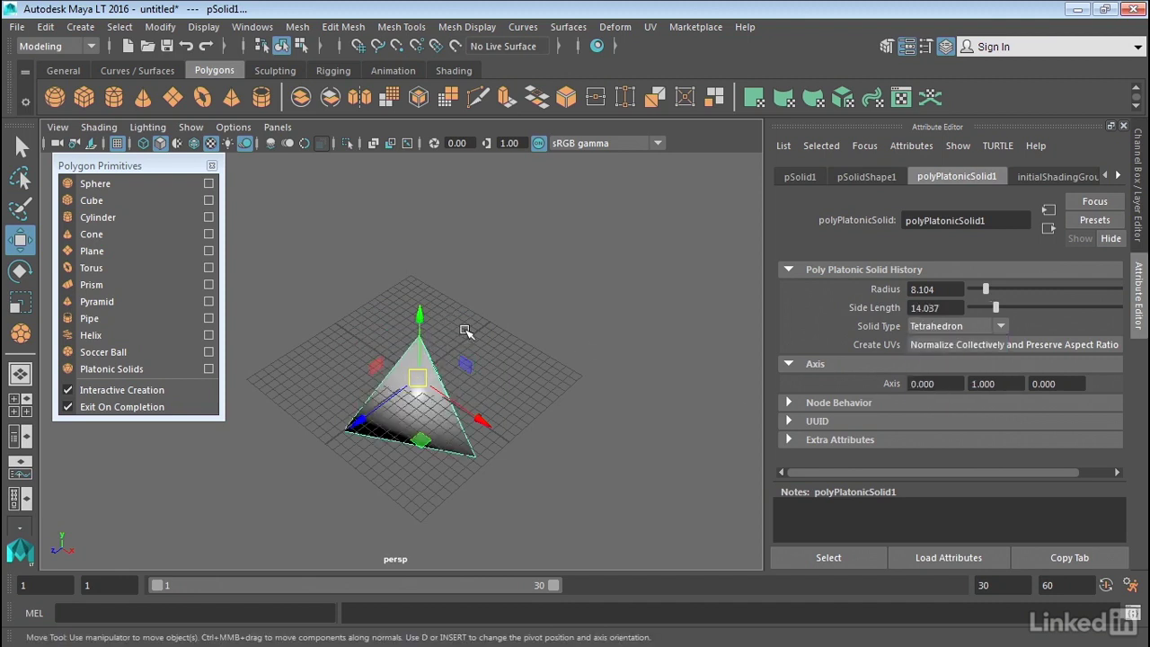
click(942, 328)
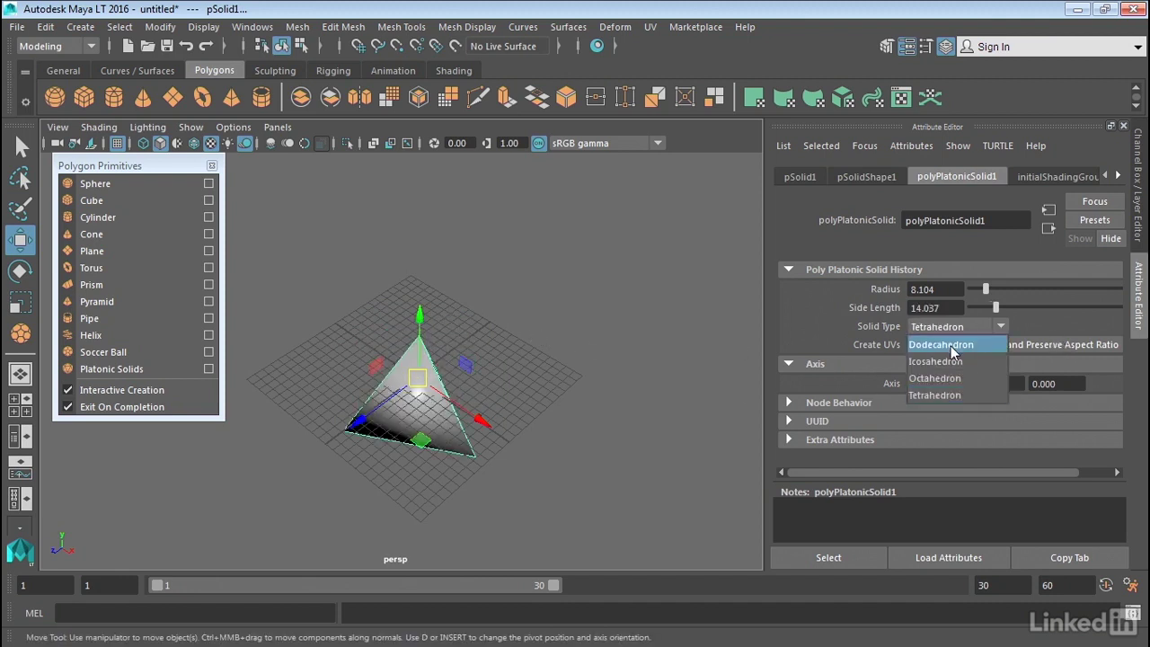
click(953, 347)
- Enlarge the radius to 8.728 and set the Solid Type to Icosahedron
alt+drag(282, 307, 400, 320)
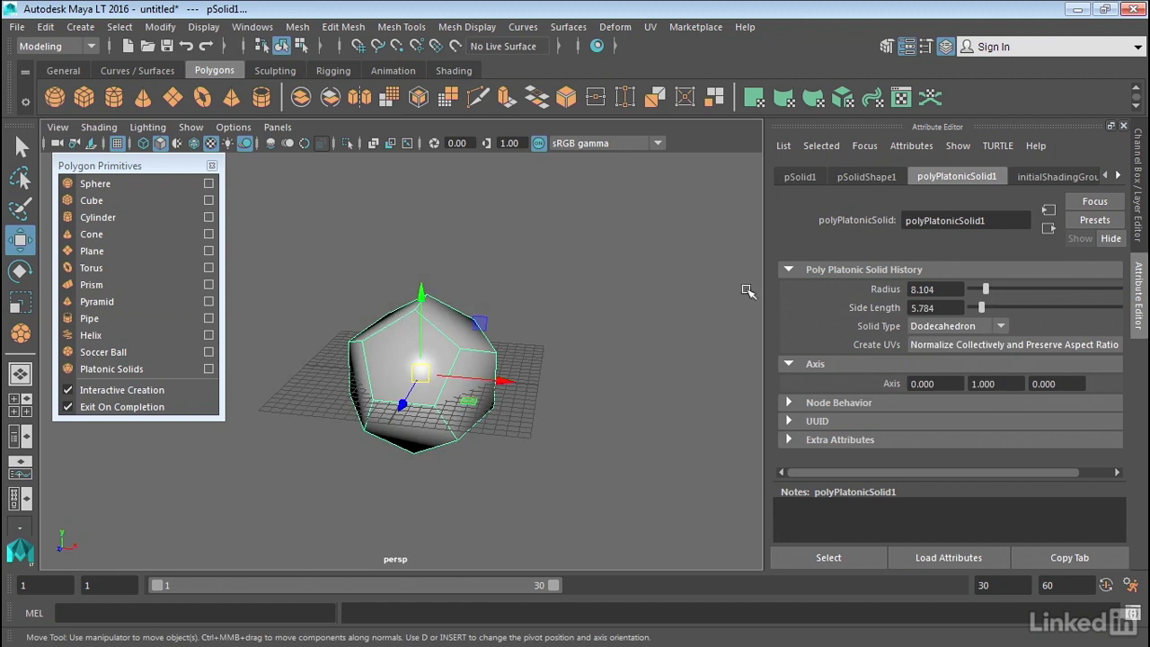
mouse_move(987, 289)
mouse_down()
mouse_move(995, 304)
mouse_move(981, 304)
mouse_up()
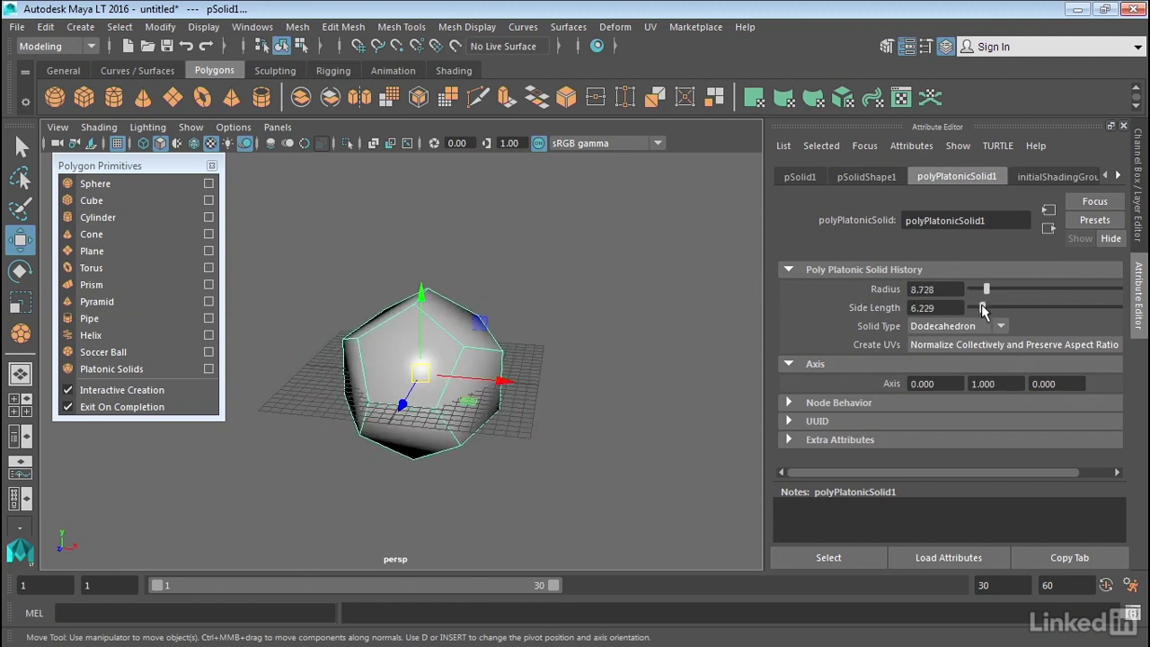
click(955, 330)
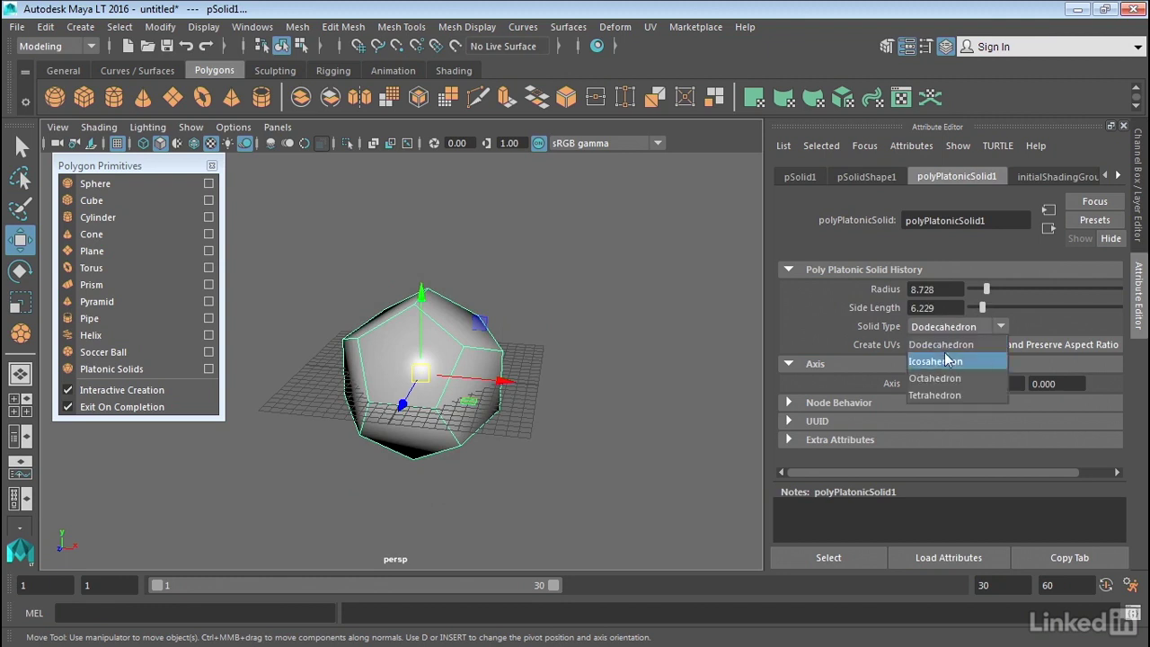
click(937, 360)
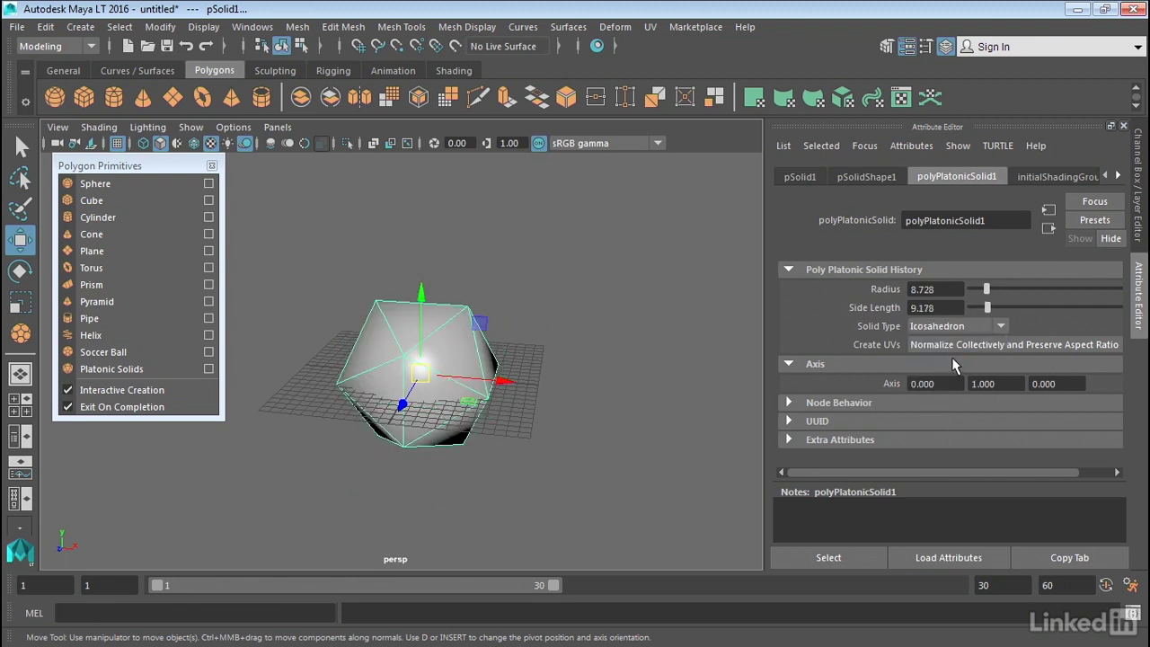
- Clear the selection by clicking empty viewport space beside the icosahedron pSolid1
click(693, 327)
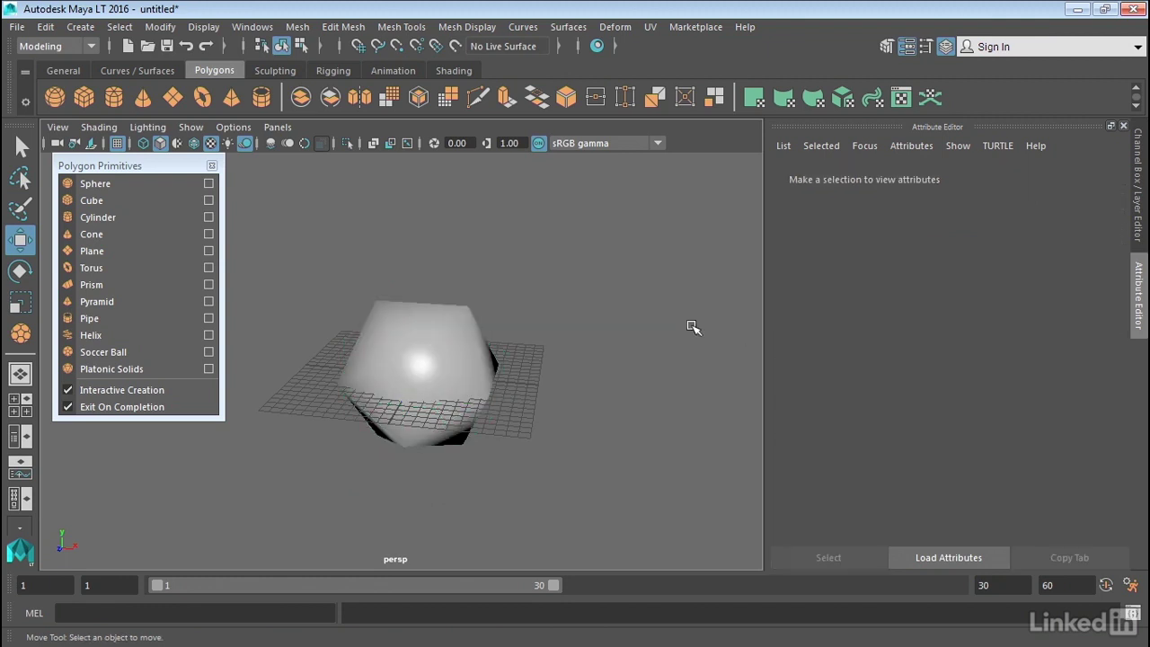